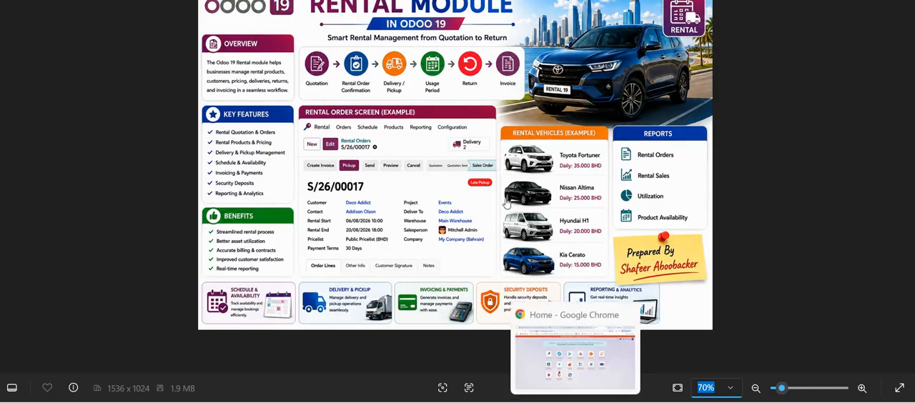
# - Switch to the Odoo window in Google Chrome and open the Rental app's orders overview
pyautogui.click(576, 401)
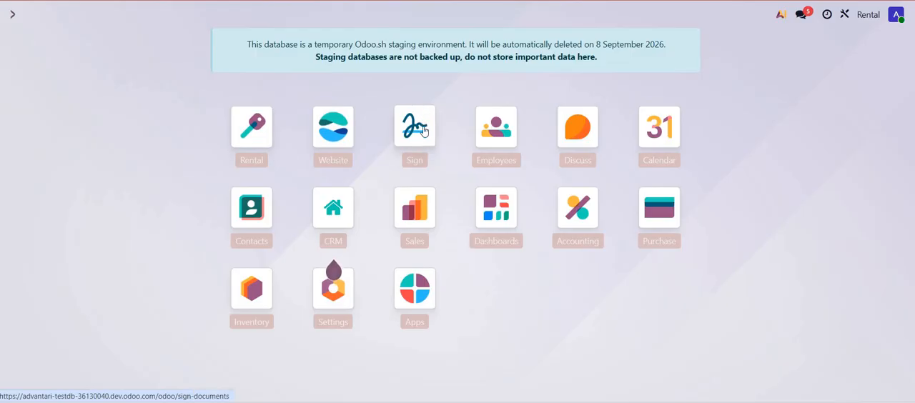
pyautogui.click(256, 122)
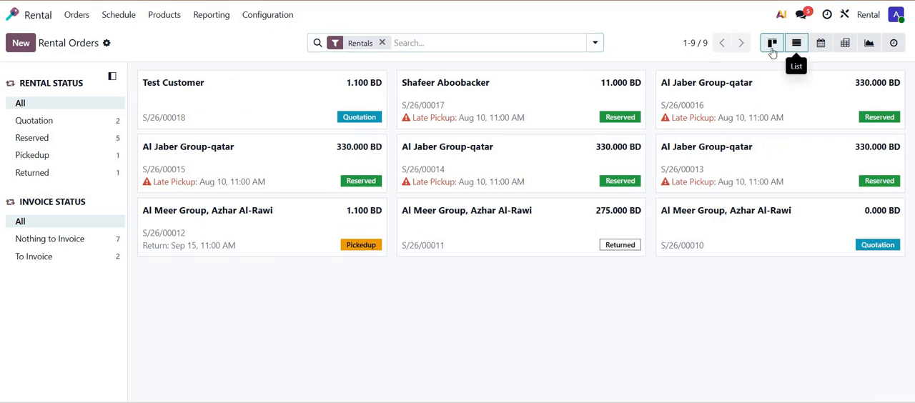
pyautogui.click(798, 44)
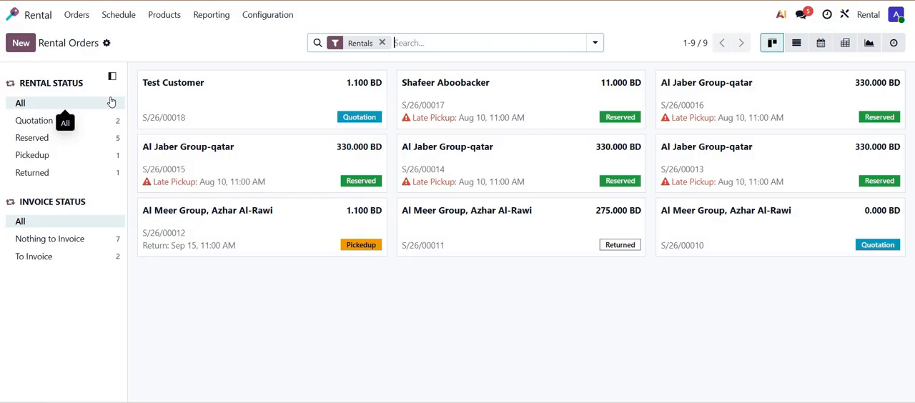
# - Create a new rental product named Demag AC 650 in the Rental product catalogue
pyautogui.click(164, 16)
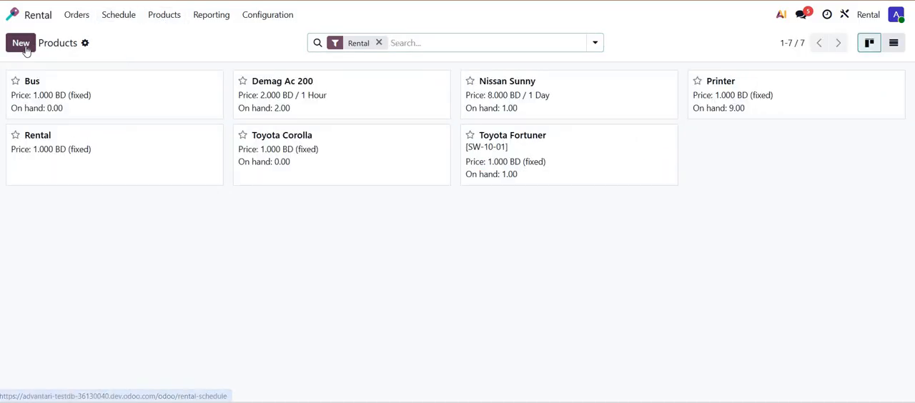
pyautogui.hotkey('alt', 'c')
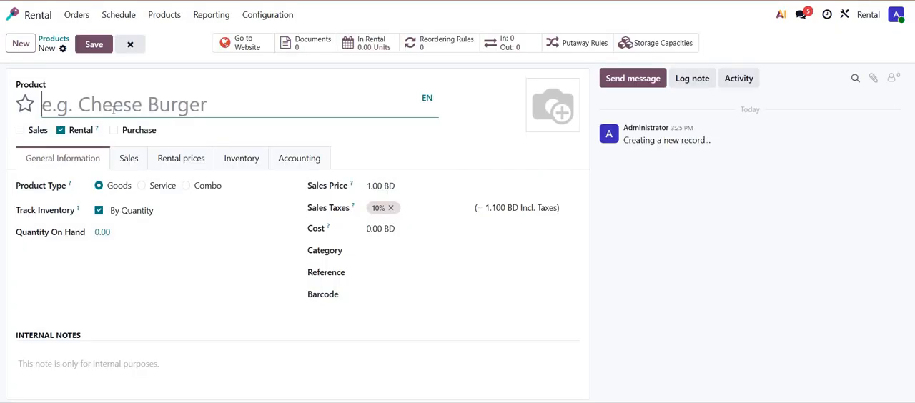
pyautogui.write('Dema')
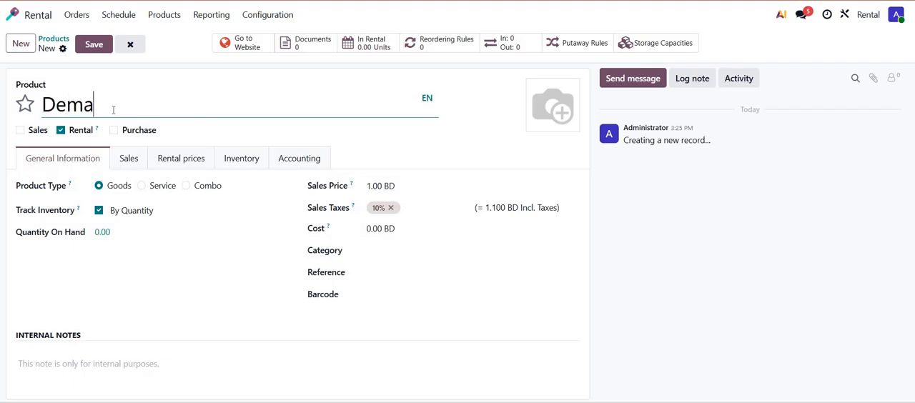
pyautogui.write('g AC 650')
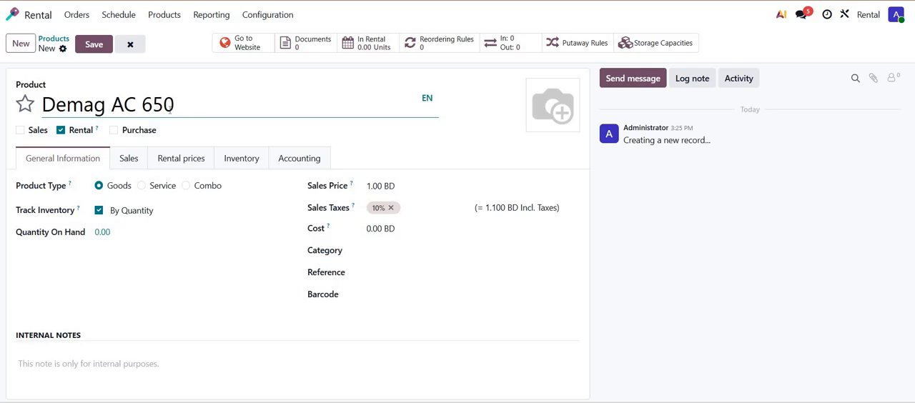
pyautogui.moveTo(174, 105); pyautogui.dragTo(80, 140)
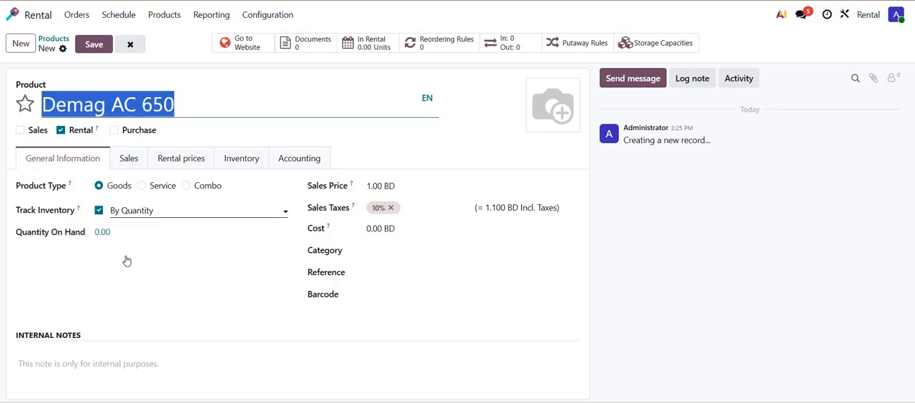
# - Set the product's inventory tracking to By Unique Serial Number, with category Rental Product and reference CR-06
pyautogui.click(127, 211)
pyautogui.click(134, 232)
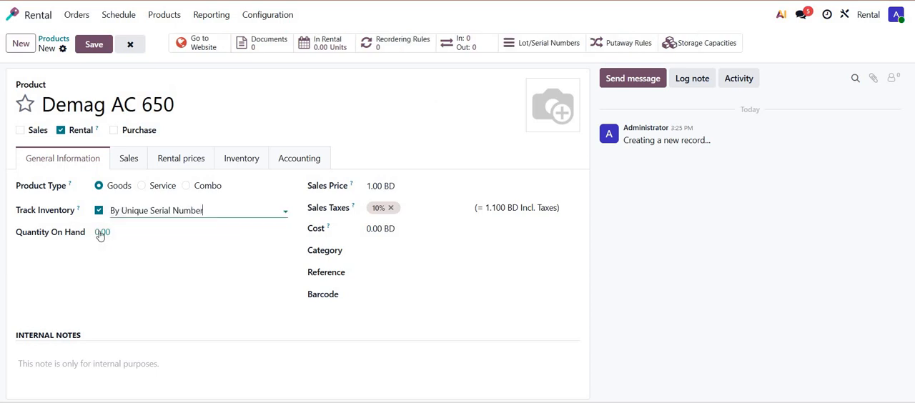
pyautogui.click(414, 250)
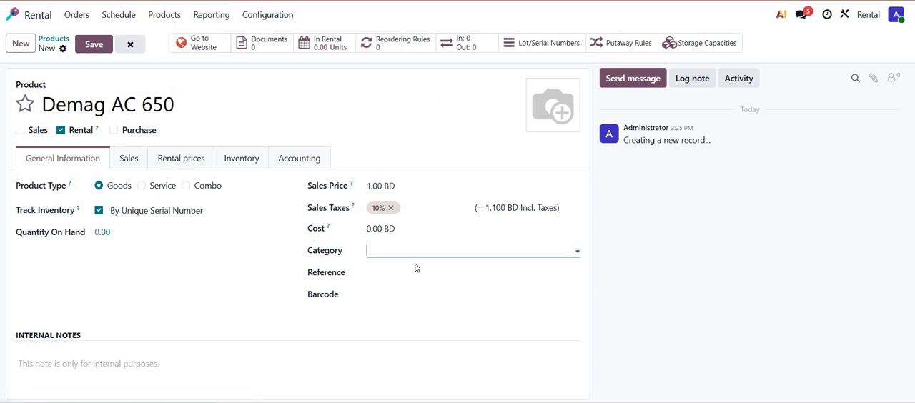
pyautogui.click(413, 321)
pyautogui.click(387, 273)
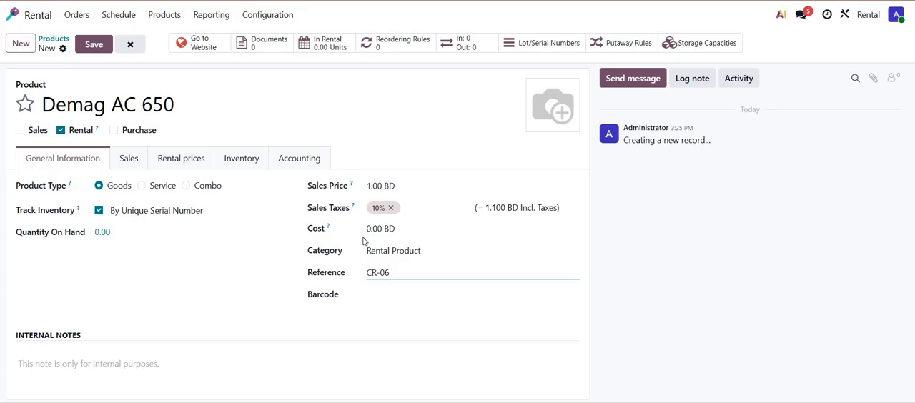
# - Add a Daily rental price of 25 BD to the Demag AC 650 product
pyautogui.click(189, 166)
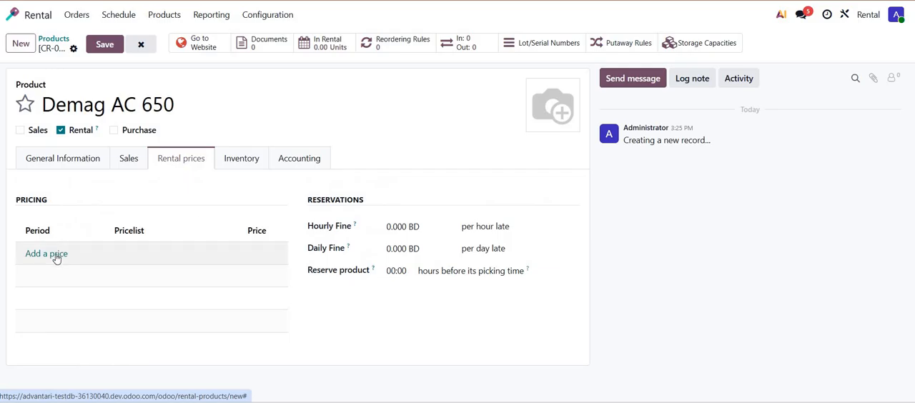
pyautogui.click(63, 254)
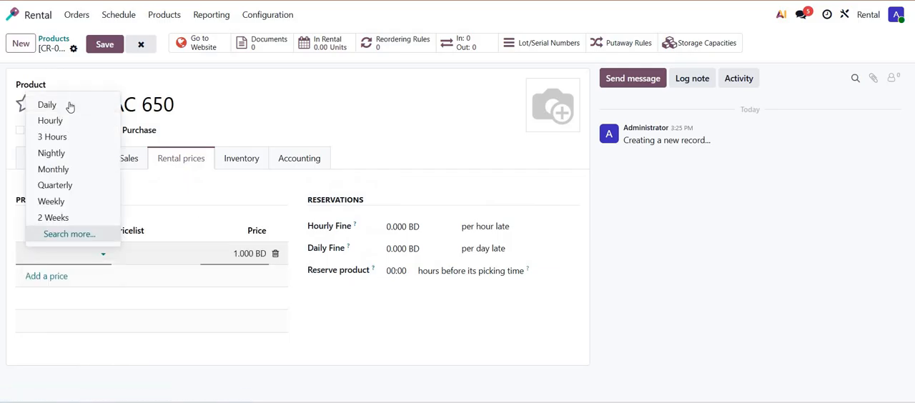
pyautogui.click(47, 105)
pyautogui.click(250, 254)
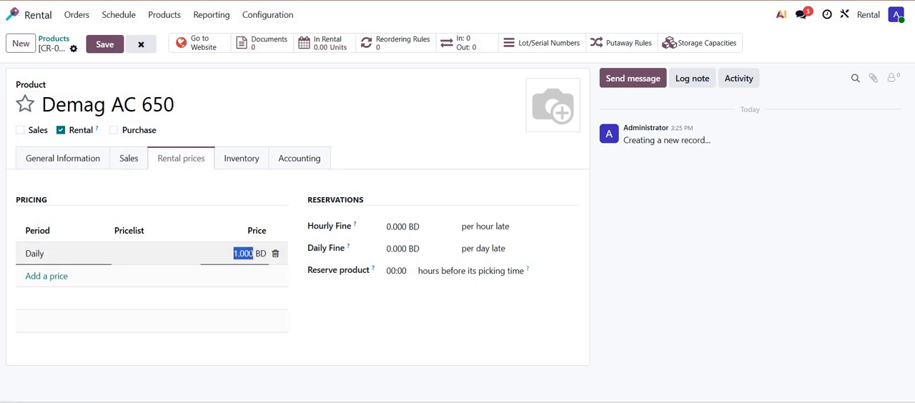
pyautogui.write('25')
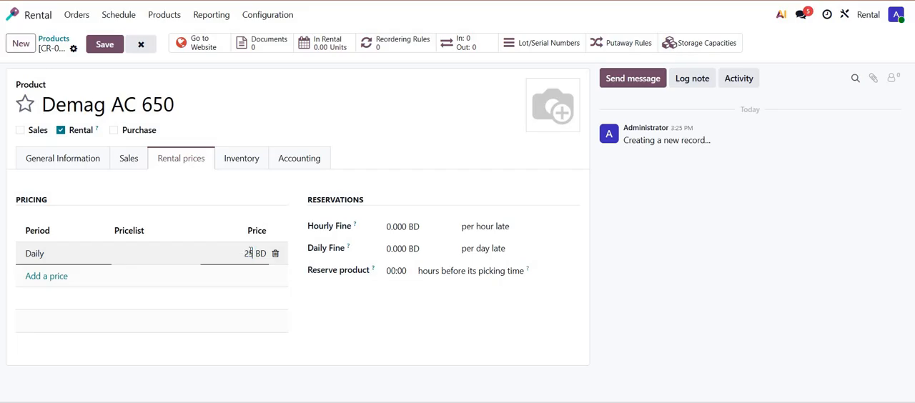
# - Add an Hourly rental price of 1.5 BD to the product's pricing
pyautogui.click(63, 276)
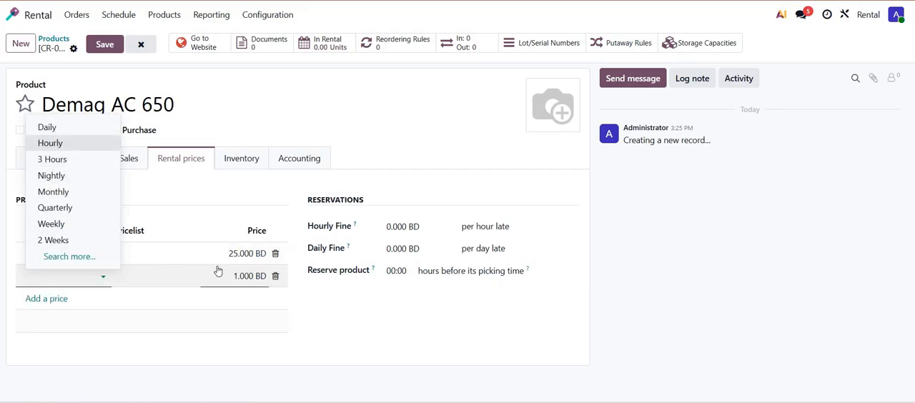
pyautogui.press('Return')
pyautogui.click(241, 275)
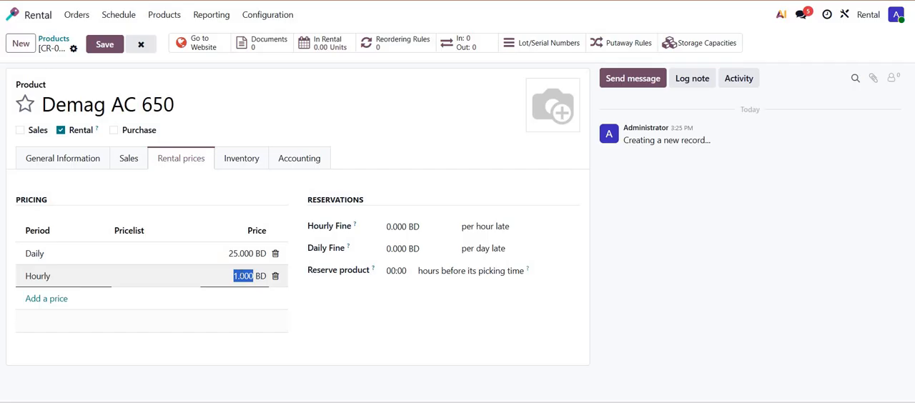
pyautogui.write('1.5')
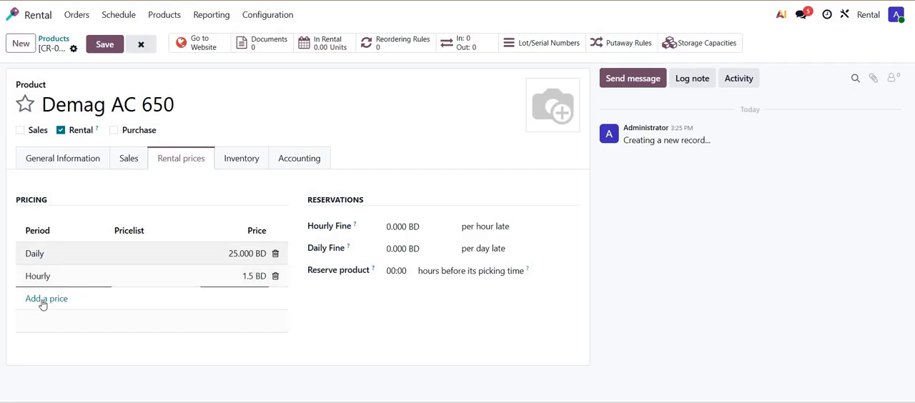
# - Add a Weekly rental price of 200 BD to the product's pricing
pyautogui.click(43, 299)
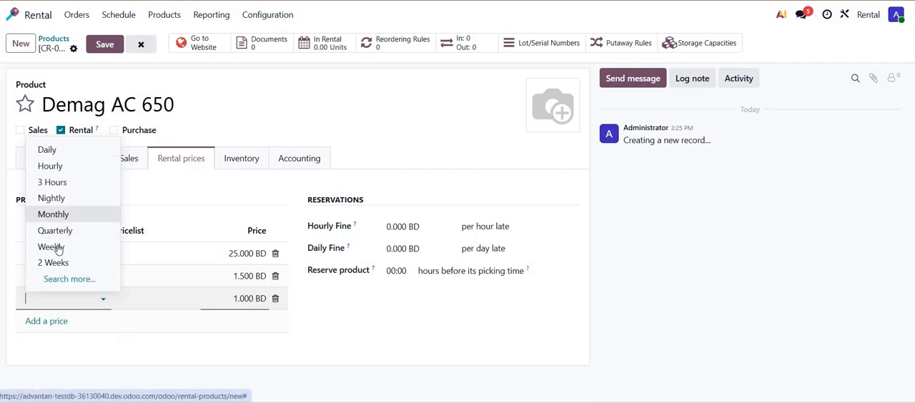
pyautogui.press('Return')
pyautogui.click(243, 298)
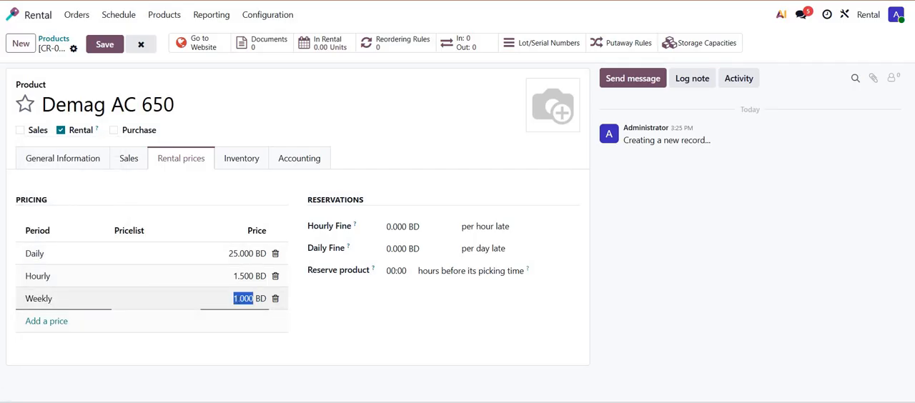
pyautogui.write('200')
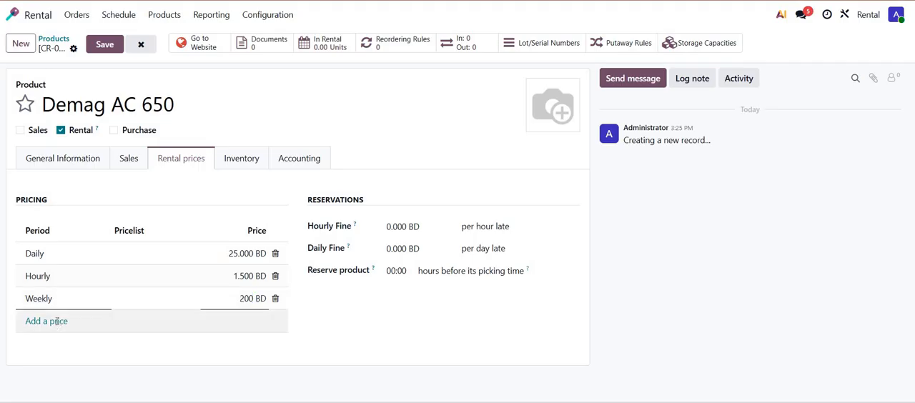
# - Add a Monthly rental price of 500 BD to the product's pricing
pyautogui.click(47, 321)
pyautogui.click(57, 321)
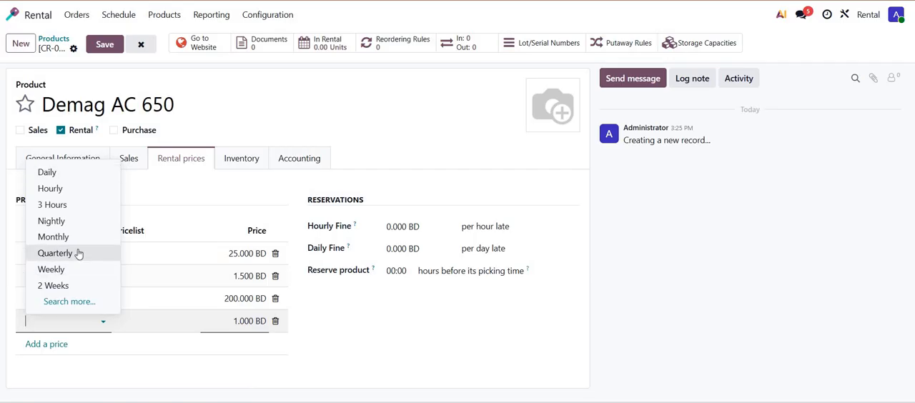
pyautogui.click(51, 236)
pyautogui.click(221, 320)
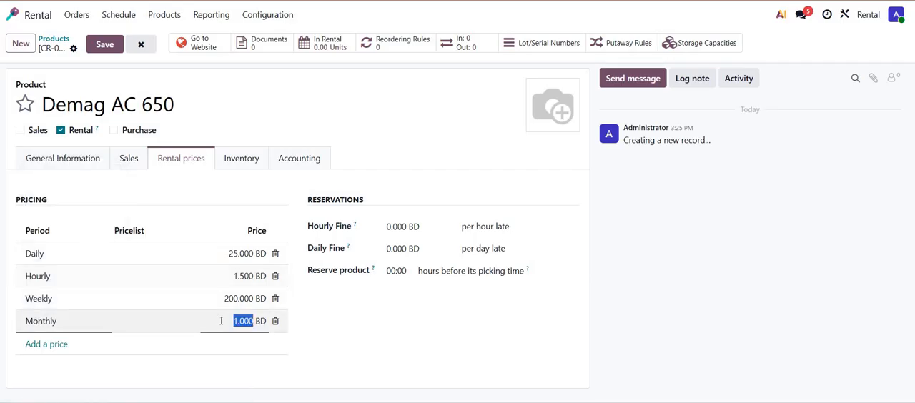
pyautogui.write('500')
pyautogui.press('Return')
pyautogui.click(375, 196)
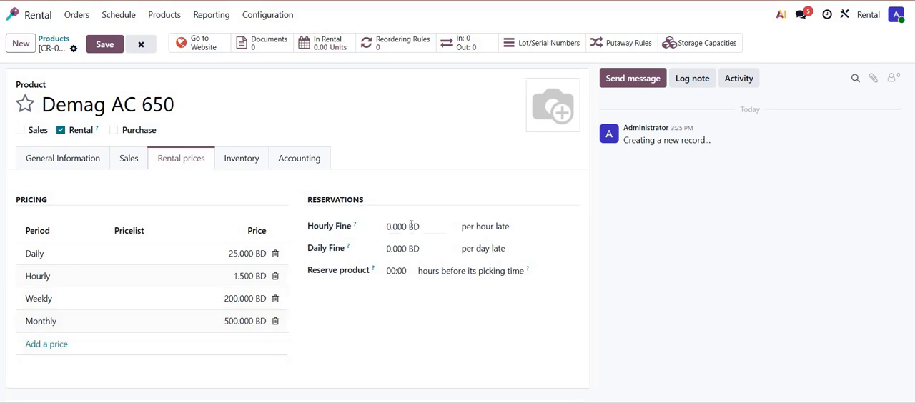
# - Add on-hand stock for the product in WH/Stock with a newly created serial number 789, and save it
pyautogui.click(86, 158)
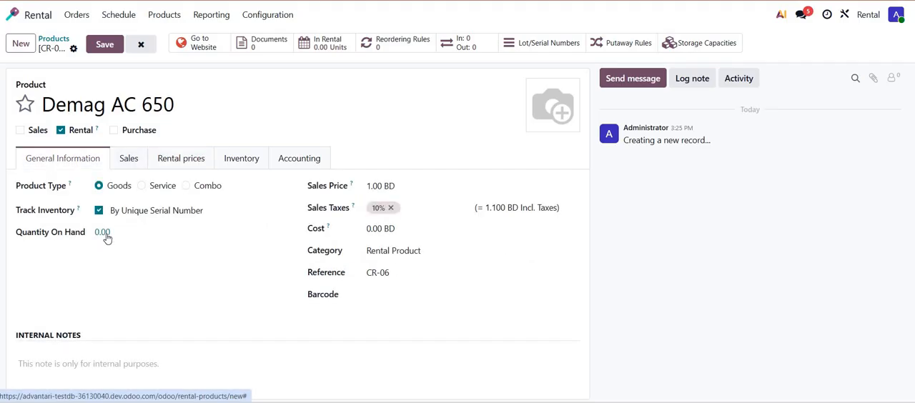
pyautogui.click(104, 235)
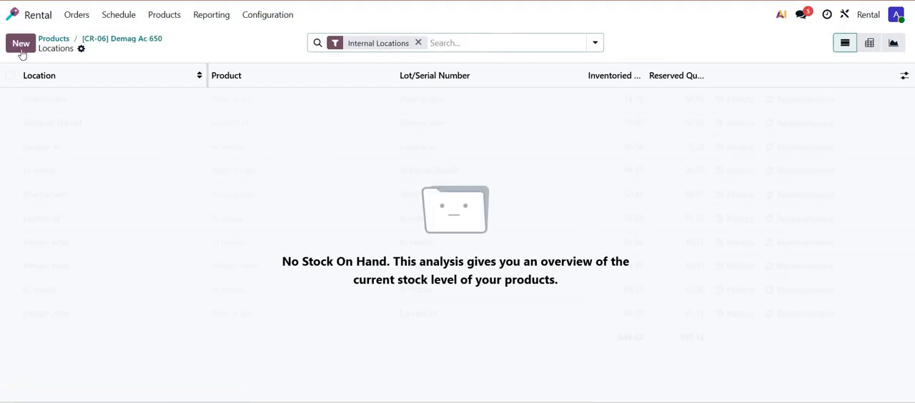
pyautogui.click(21, 44)
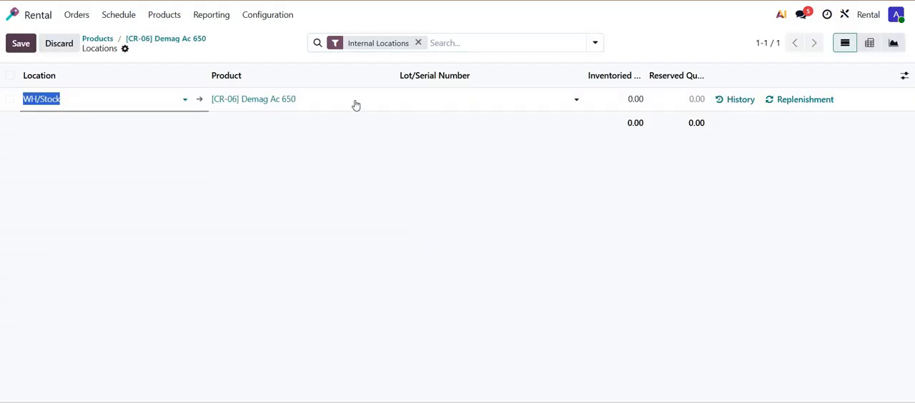
pyautogui.click(443, 102)
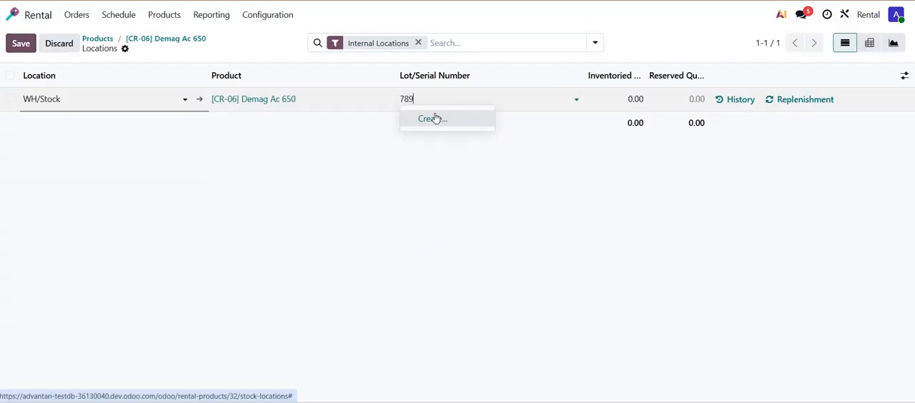
pyautogui.click(438, 120)
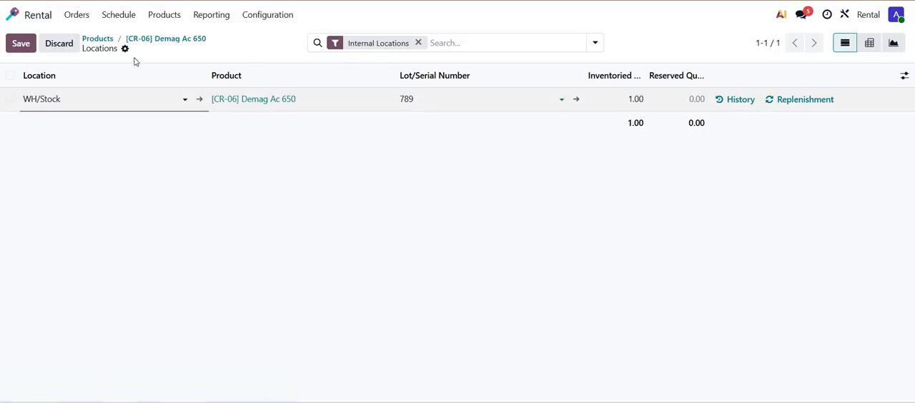
pyautogui.click(21, 43)
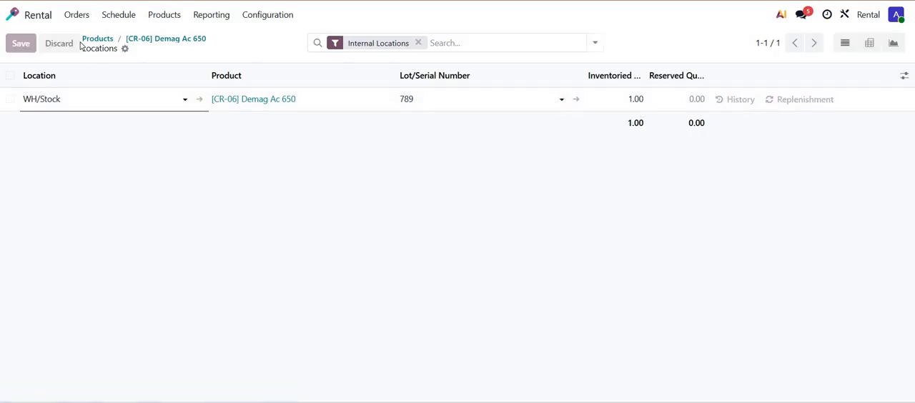
# - Start a new rental order and set its customer to Test Customer
pyautogui.click(169, 18)
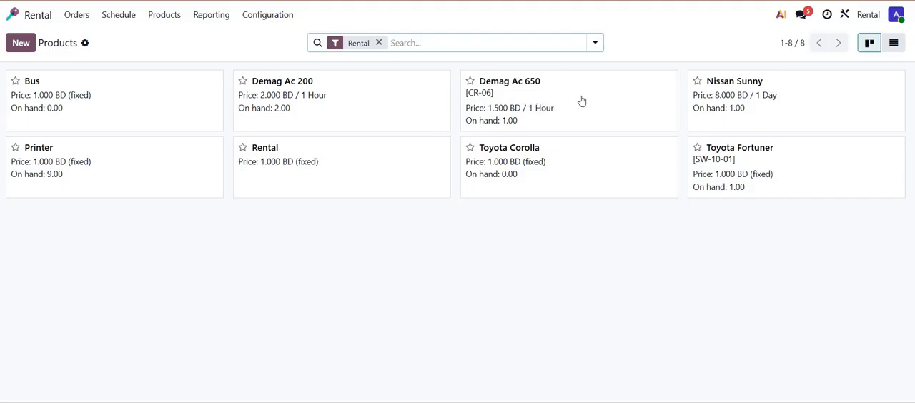
pyautogui.click(83, 17)
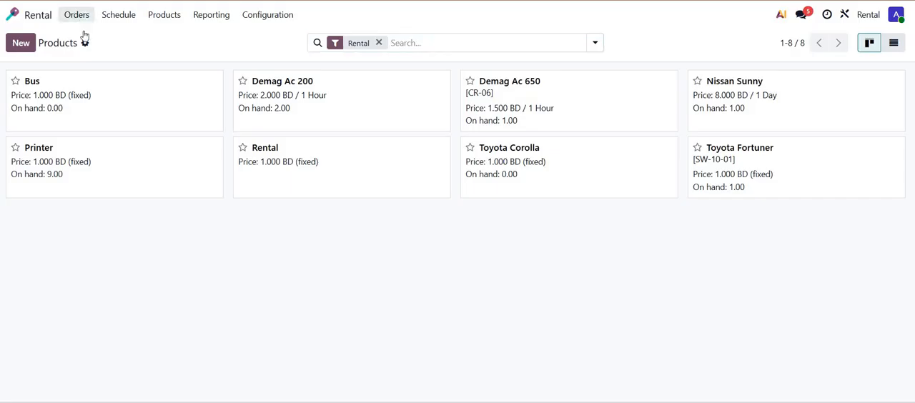
pyautogui.click(82, 37)
pyautogui.click(21, 45)
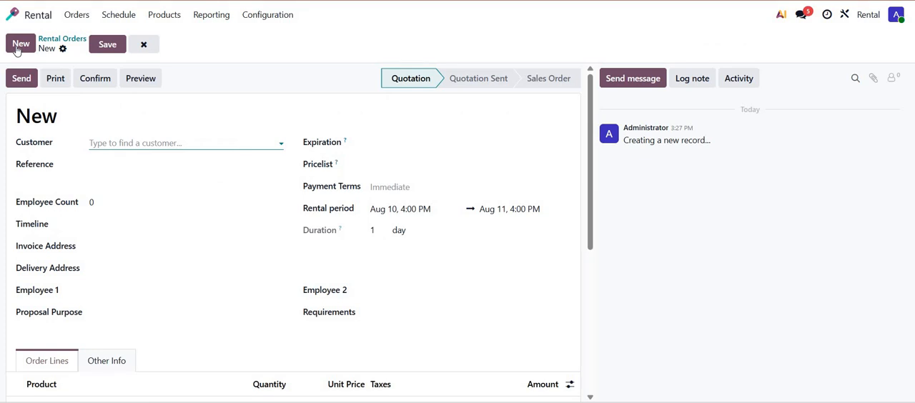
pyautogui.write('tEST')
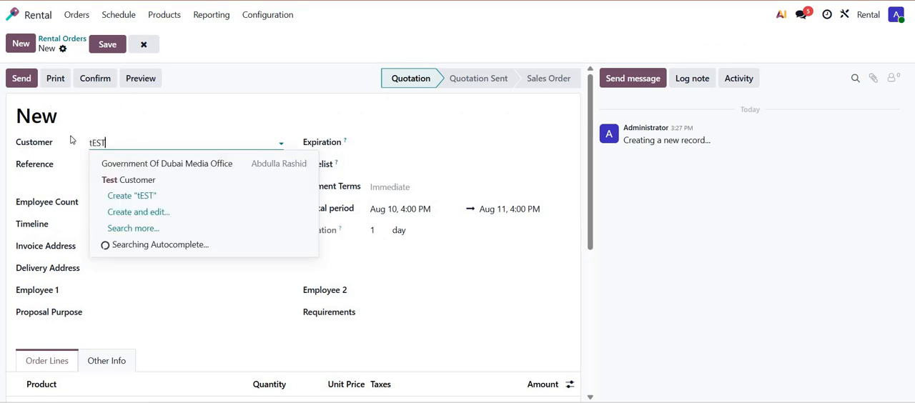
pyautogui.click(126, 181)
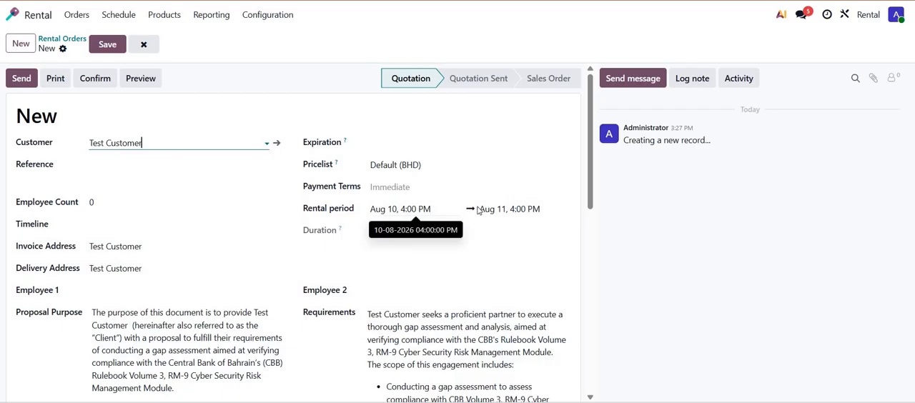
# - Set the rental period's end date on the new order to September 30, 2026
pyautogui.click(519, 214)
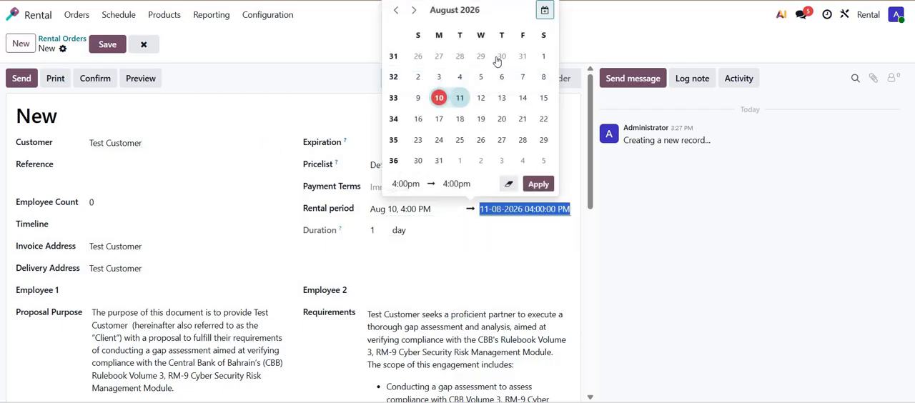
pyautogui.click(417, 11)
pyautogui.click(481, 140)
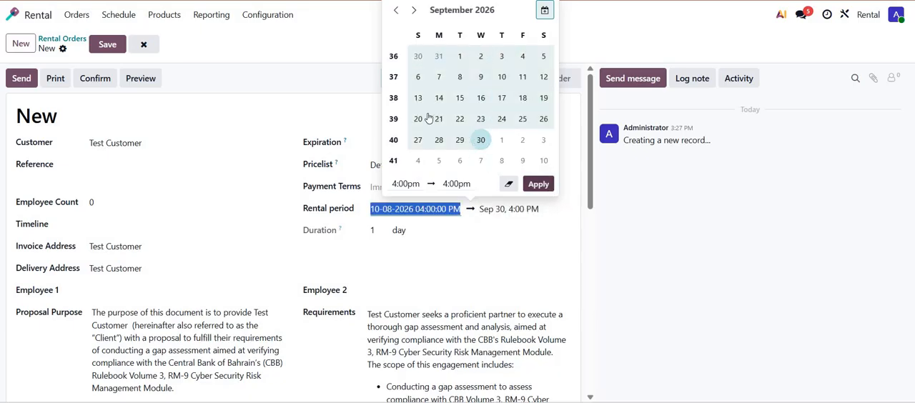
pyautogui.click(537, 184)
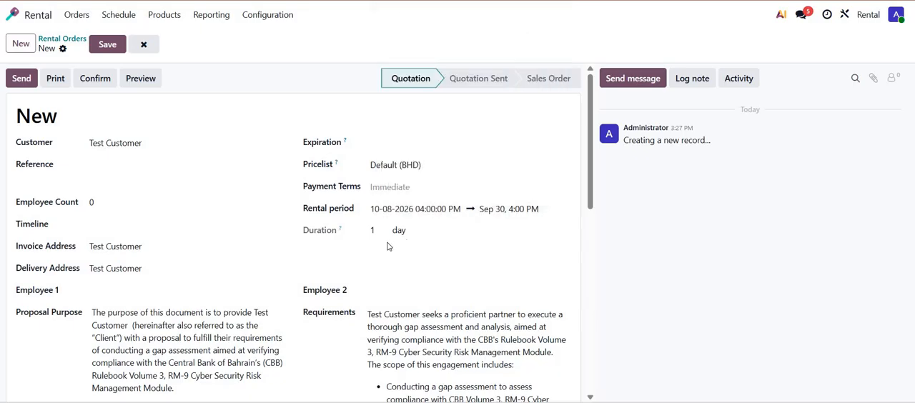
# - Add the rental product [CR-06] Demag Ac 650 as an order line
pyautogui.scroll(-2, 399, 216)
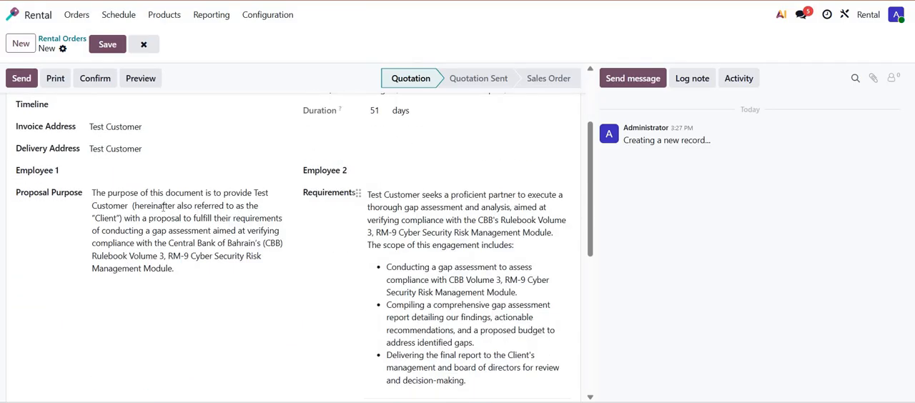
pyautogui.scroll(2, 159, 206)
pyautogui.scroll(-7, 158, 207)
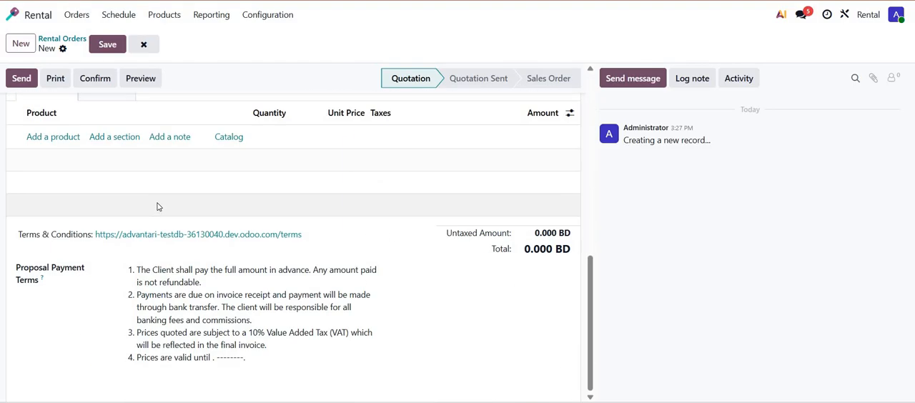
pyautogui.scroll(4, 97, 373)
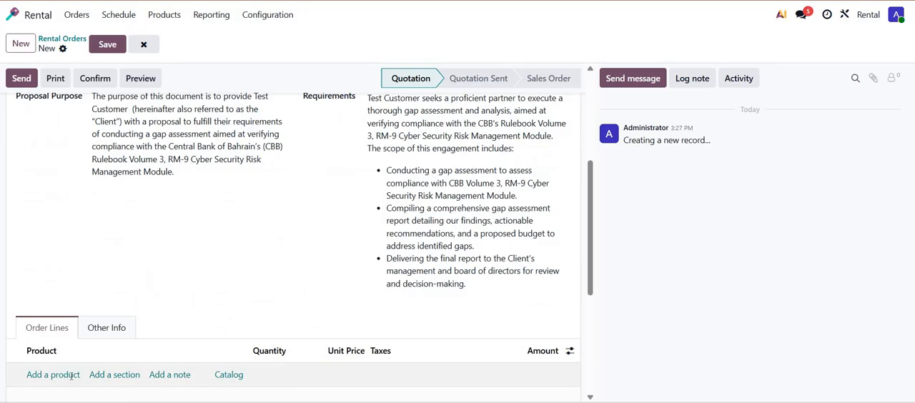
pyautogui.click(71, 375)
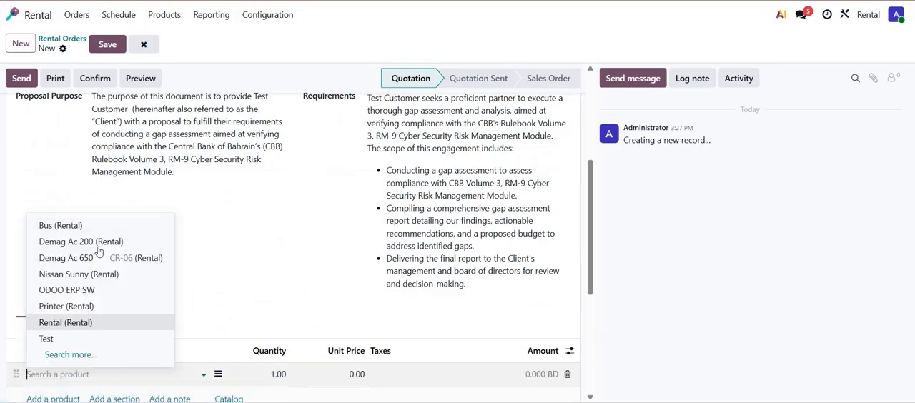
pyautogui.click(99, 259)
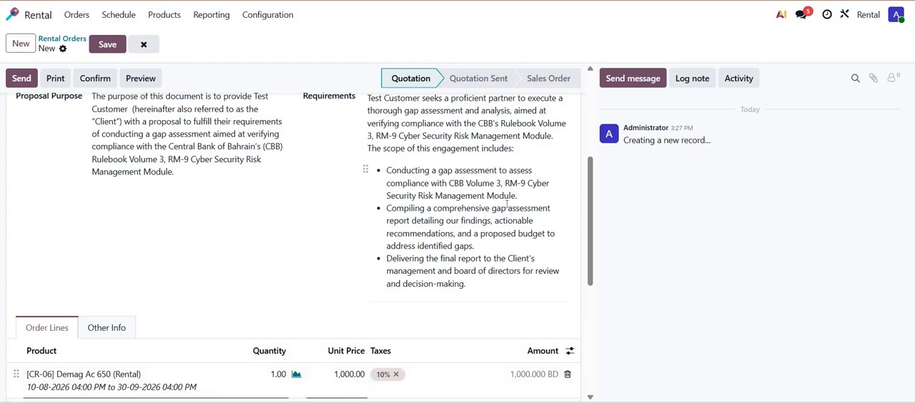
# - Set the rental period's end date to September 15 and recompute the rental prices for the new duration
pyautogui.scroll(3, 501, 205)
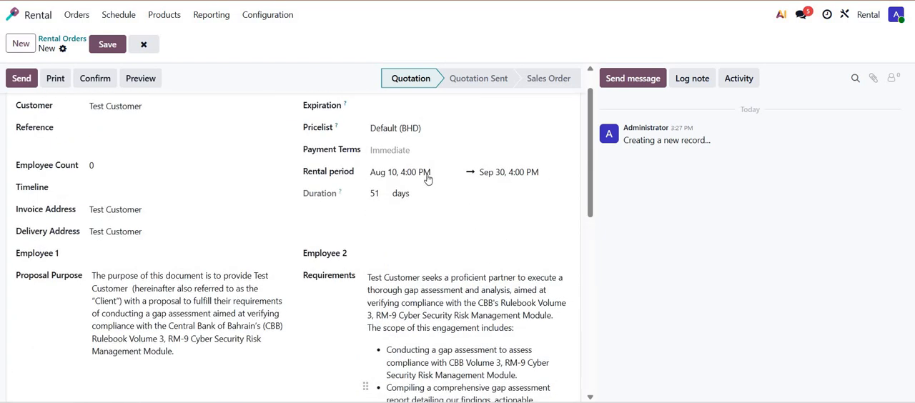
pyautogui.click(490, 172)
pyautogui.click(459, 288)
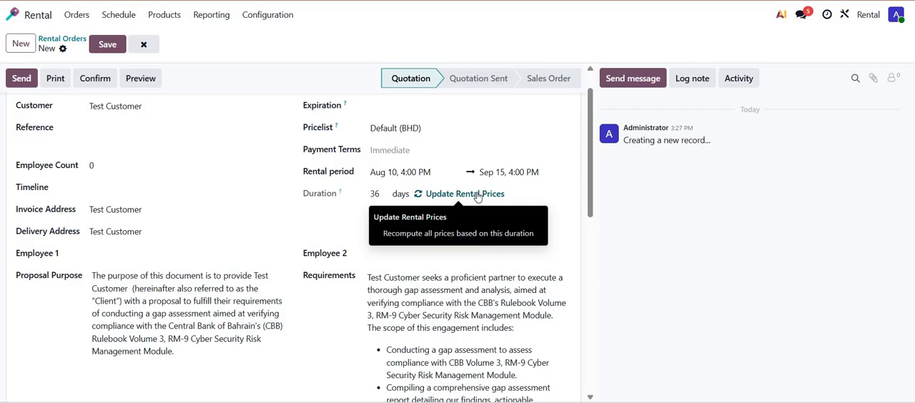
pyautogui.scroll(-3, 479, 286)
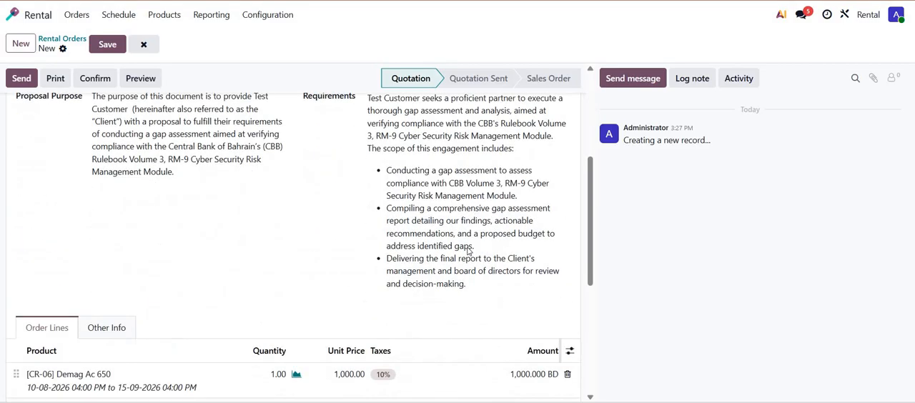
pyautogui.scroll(3, 469, 251)
pyautogui.click(469, 231)
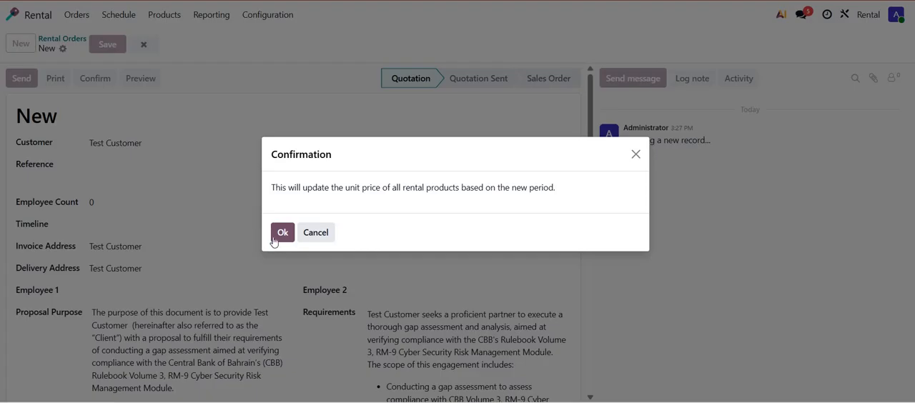
pyautogui.press('Return')
pyautogui.scroll(-3, 481, 280)
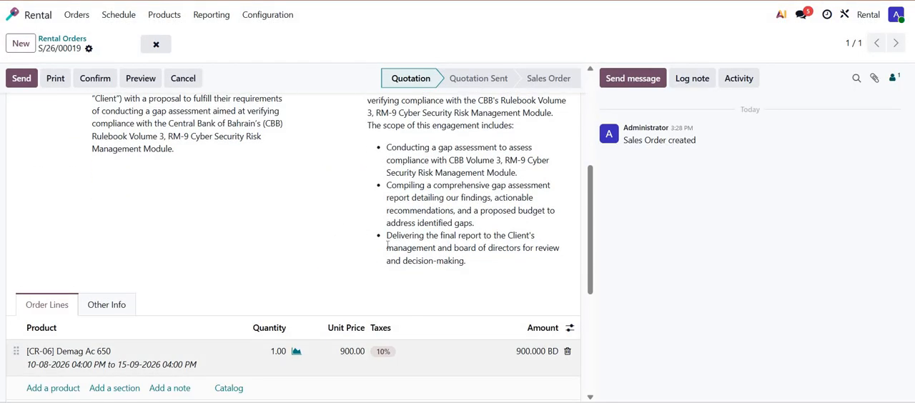
# - Confirm the rental quotation as a sales order
pyautogui.scroll(3, 289, 211)
pyautogui.scroll(3, 102, 179)
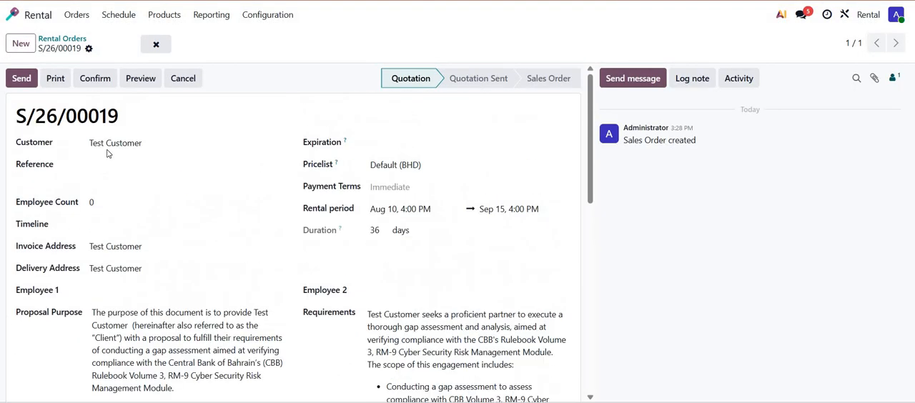
pyautogui.click(104, 81)
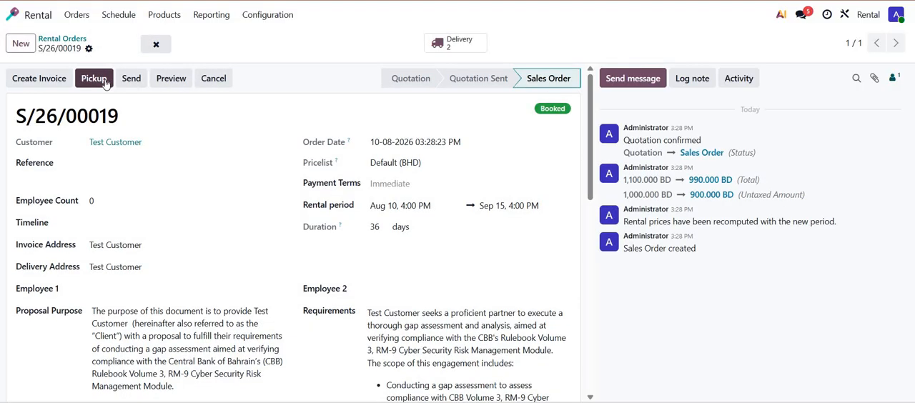
# - Review the order's delivery transfers and its invoice creation options without creating an invoice
pyautogui.click(469, 53)
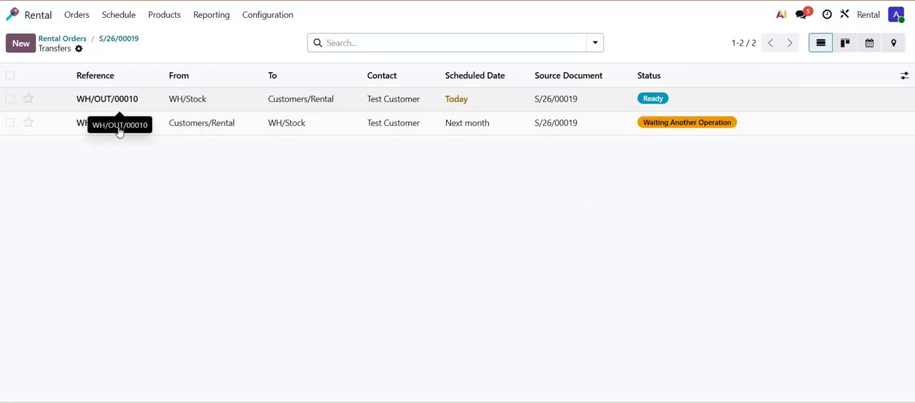
pyautogui.click(116, 41)
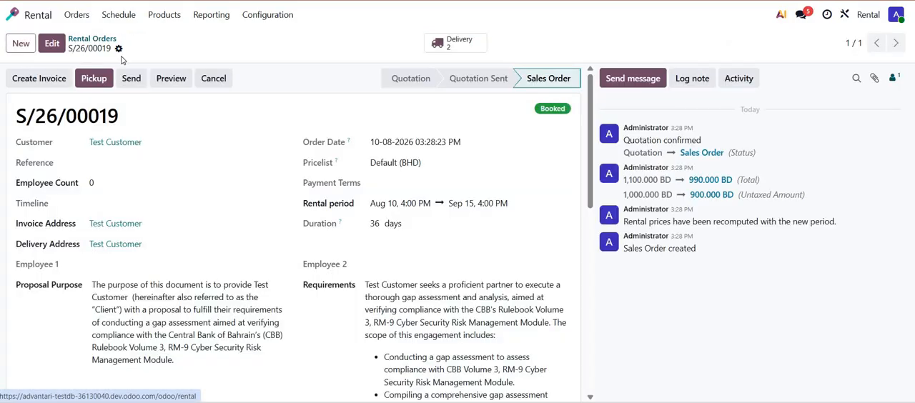
pyautogui.click(56, 83)
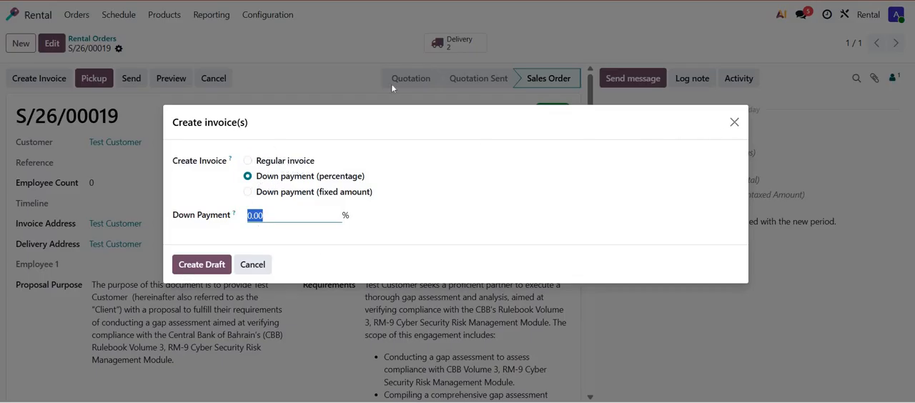
pyautogui.click(734, 122)
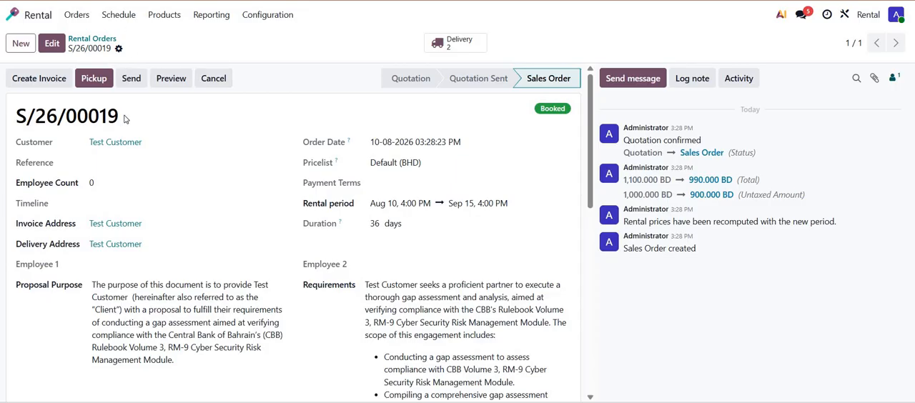
# - Open the rental schedule and examine the bookings for Demag Ac 650 and the Al Jaber Group-qatar rental of Demag Ac 200
pyautogui.click(120, 14)
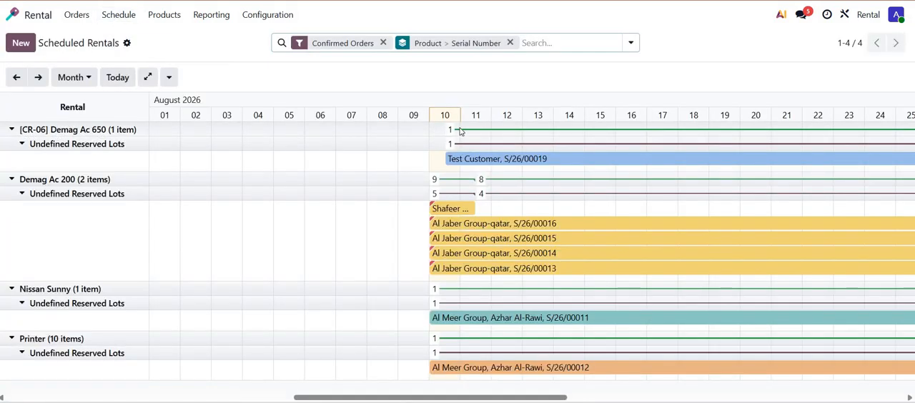
pyautogui.click(83, 130)
pyautogui.click(450, 131)
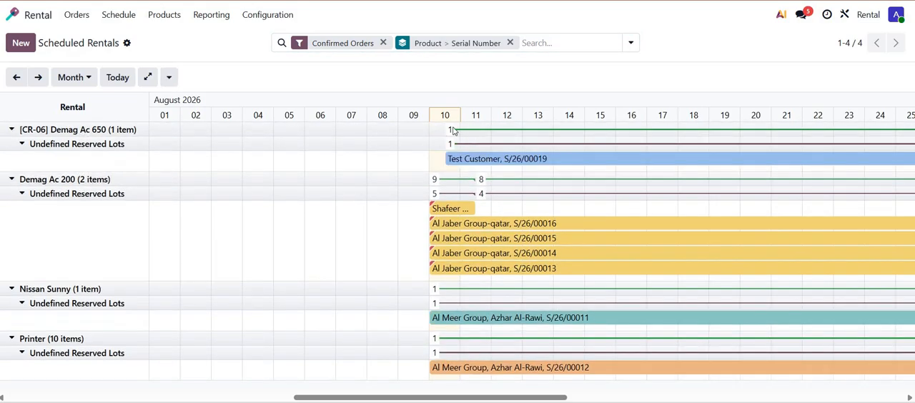
pyautogui.click(453, 133)
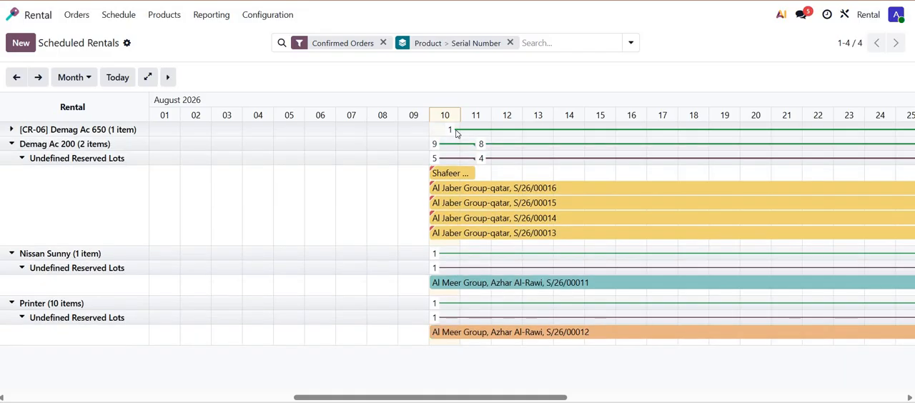
pyautogui.click(459, 132)
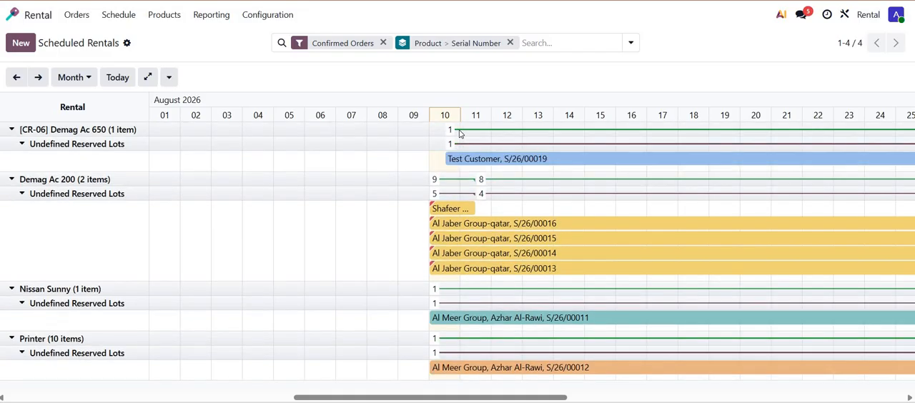
pyautogui.click(106, 132)
pyautogui.click(104, 132)
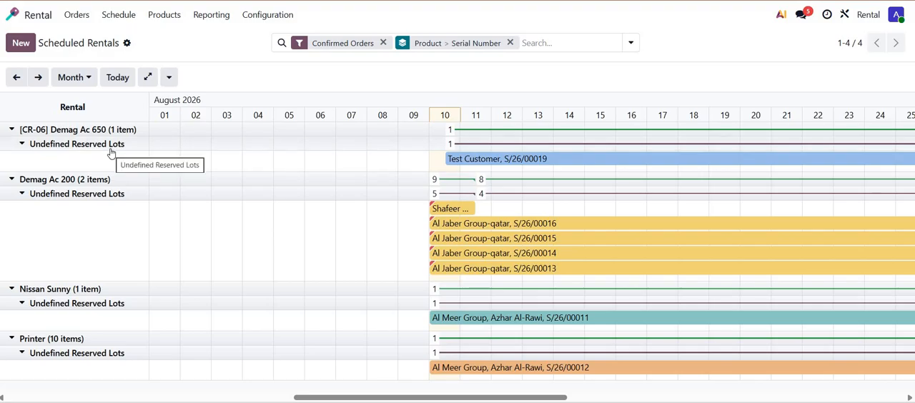
pyautogui.click(77, 15)
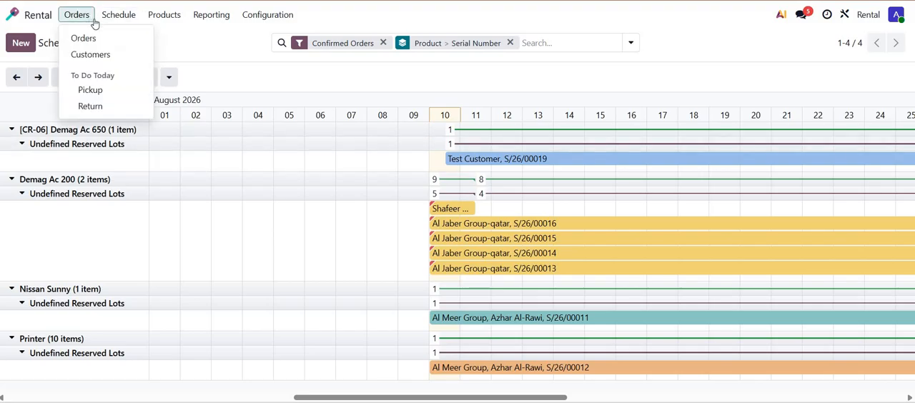
pyautogui.click(508, 225)
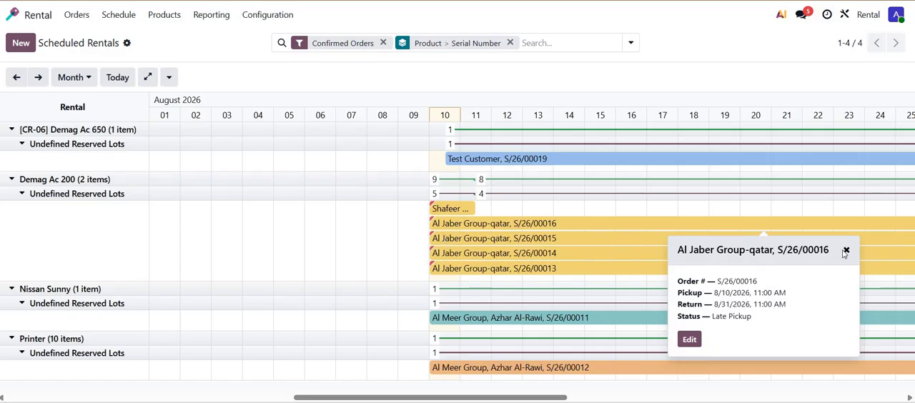
# - Open the reserved Test Customer order from the list of all rental orders
pyautogui.click(78, 17)
pyautogui.click(100, 38)
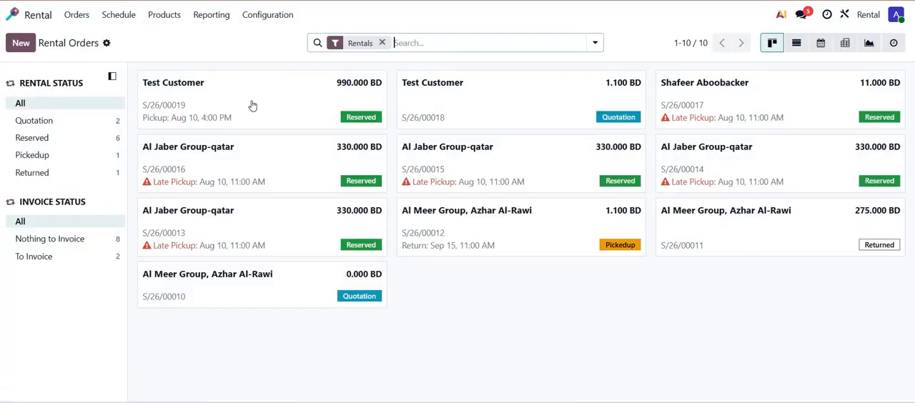
pyautogui.click(251, 105)
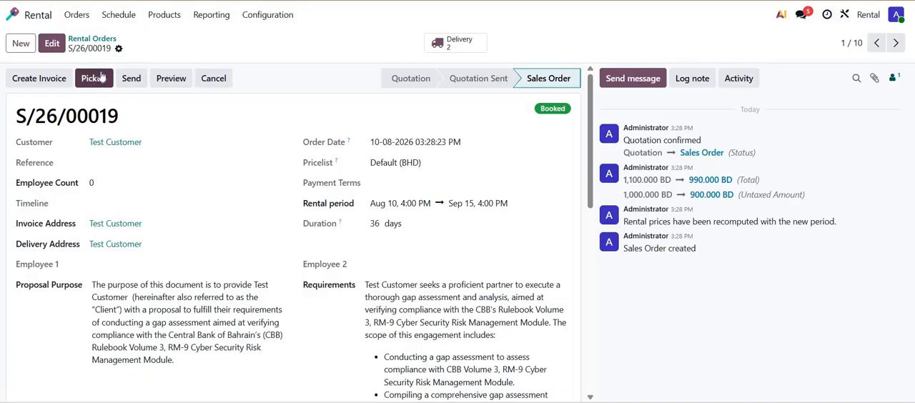
# - Open the Test Customer order from today's pickups and validate the pickup of Demag Ac 650
pyautogui.click(75, 15)
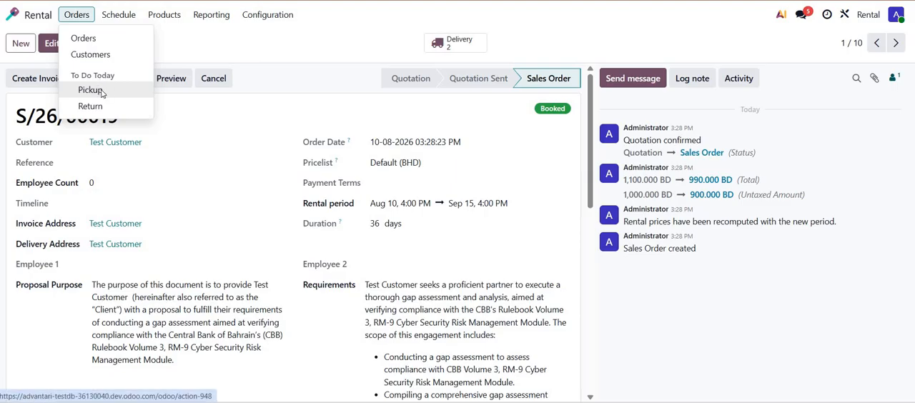
pyautogui.click(91, 90)
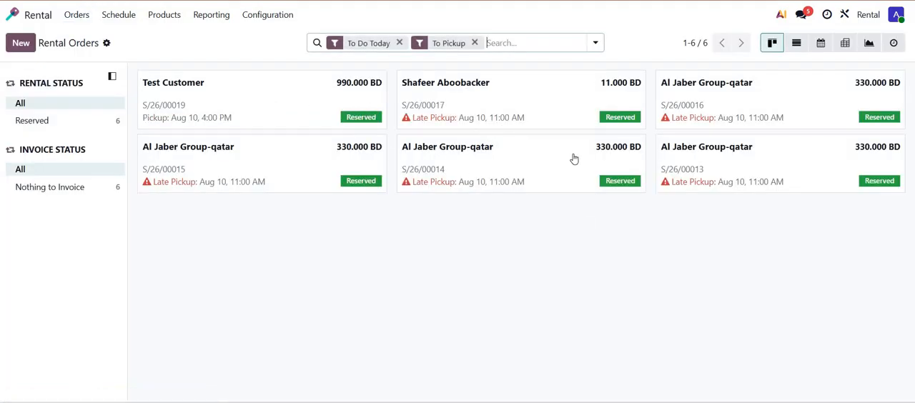
pyautogui.click(231, 113)
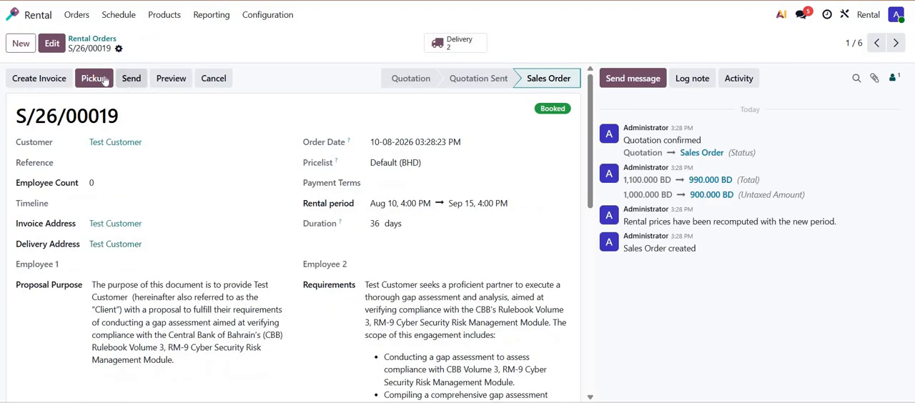
pyautogui.click(104, 80)
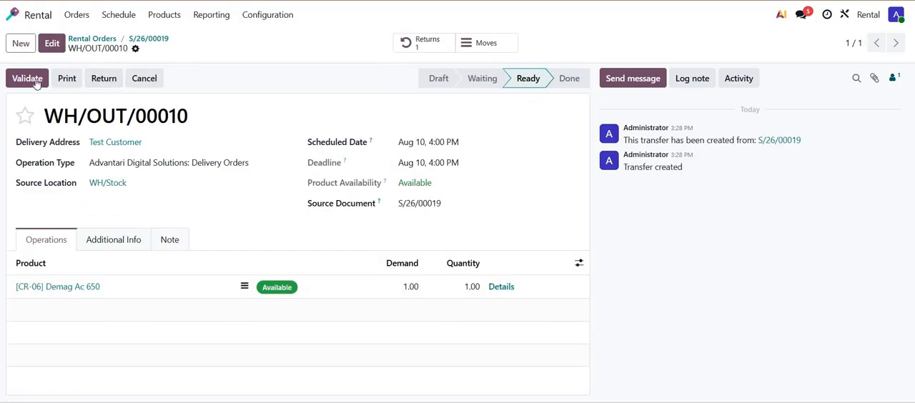
pyautogui.click(35, 83)
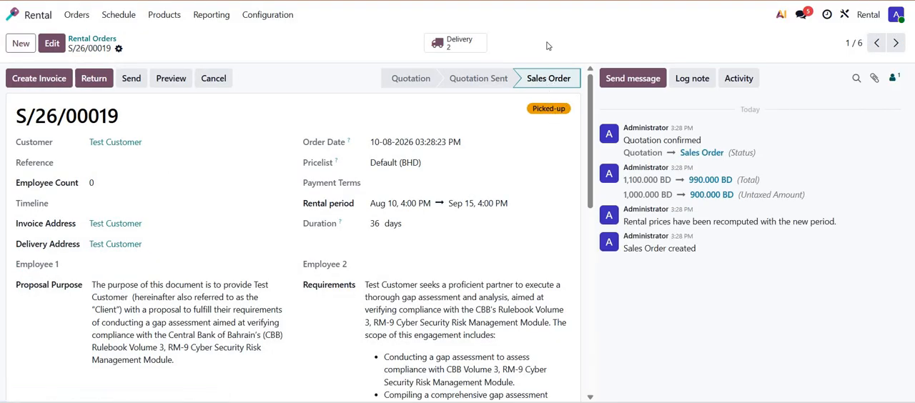
# - Review the order's delivery transfers and open the return receipt for Demag Ac 650
pyautogui.click(461, 45)
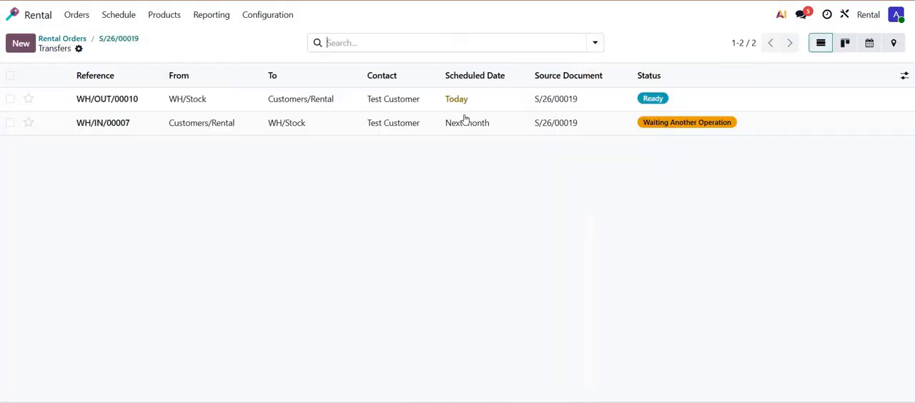
pyautogui.click(113, 39)
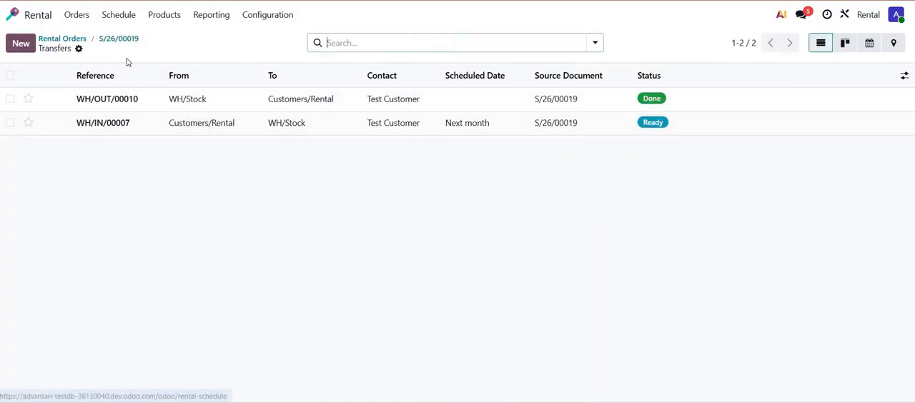
pyautogui.click(100, 85)
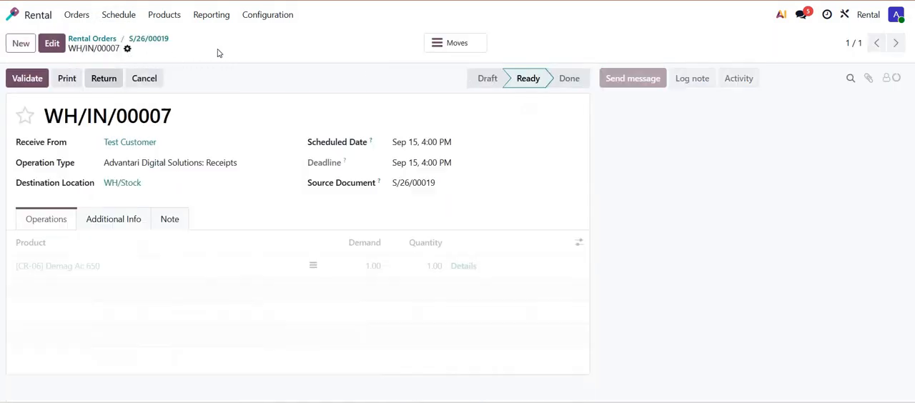
# - Open the rental schedule and view the booking details of Test Customer's Demag Ac 650 rental
pyautogui.click(114, 14)
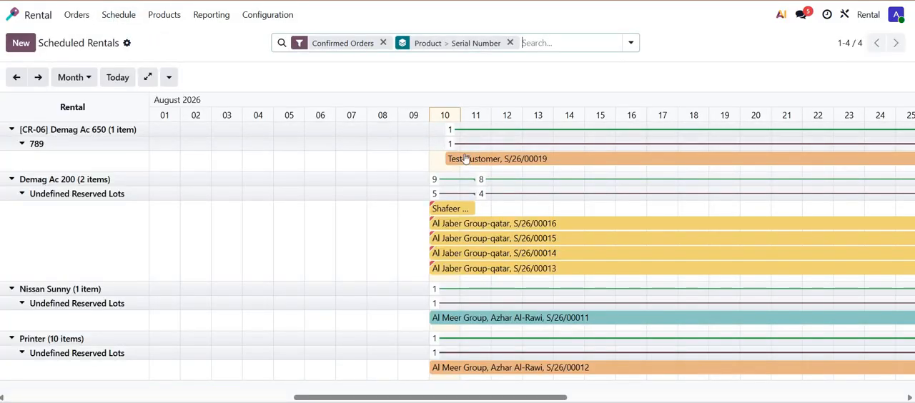
pyautogui.click(522, 160)
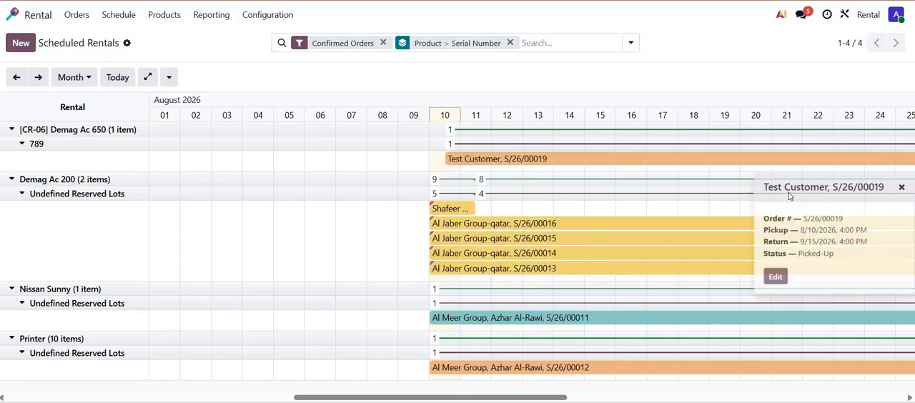
pyautogui.click(136, 48)
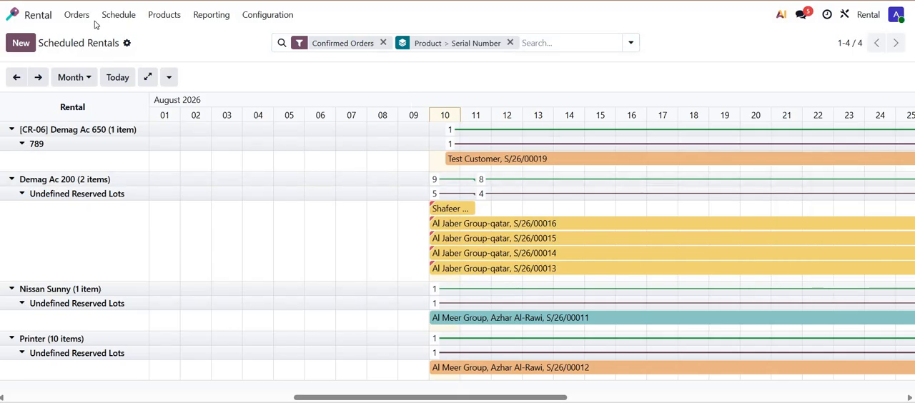
# - Check the rental orders due today for return and for pickup
pyautogui.click(88, 25)
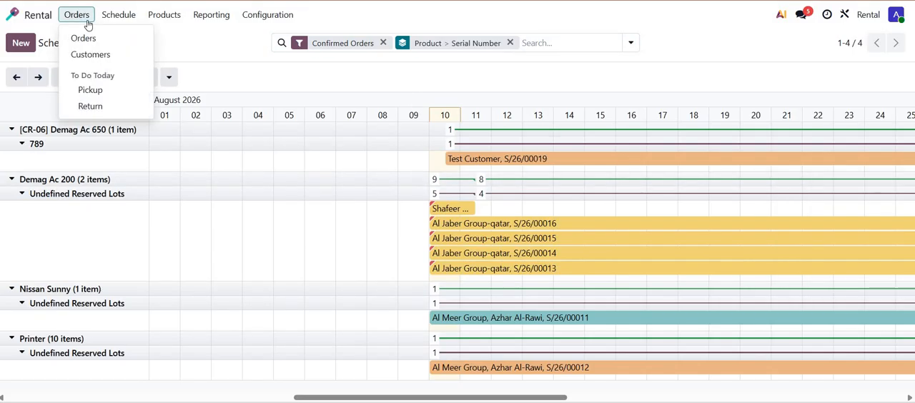
pyautogui.click(90, 106)
pyautogui.click(475, 43)
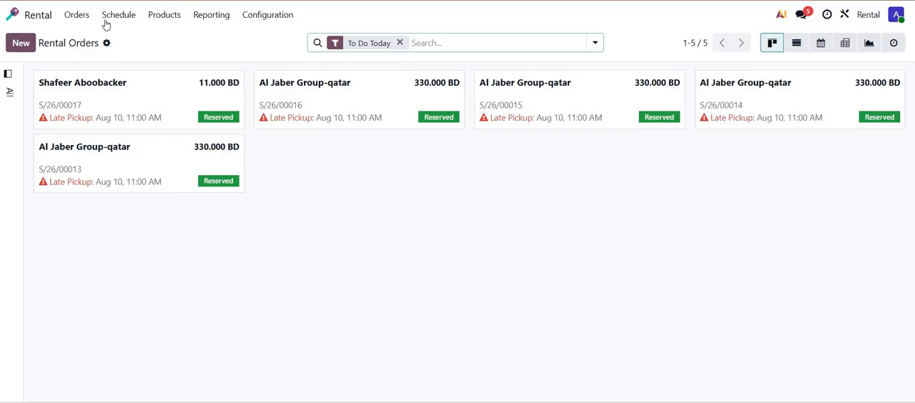
# - Open the Test Customer order from the list of all rental orders and validate the return of Demag Ac 650
pyautogui.click(76, 15)
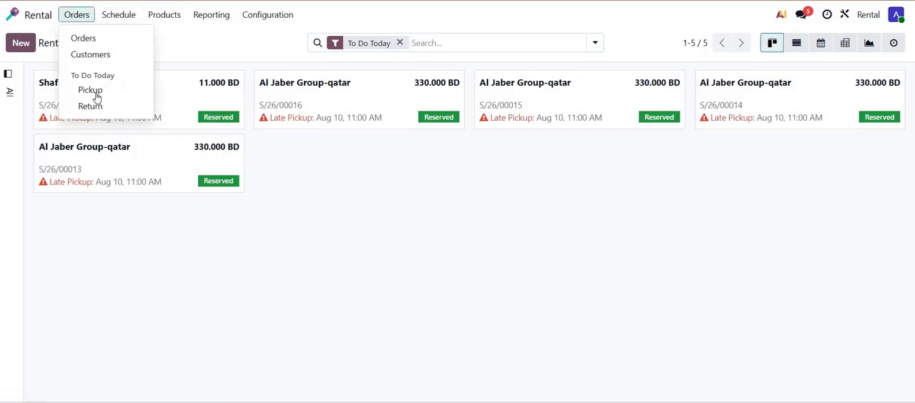
pyautogui.click(93, 38)
pyautogui.click(238, 105)
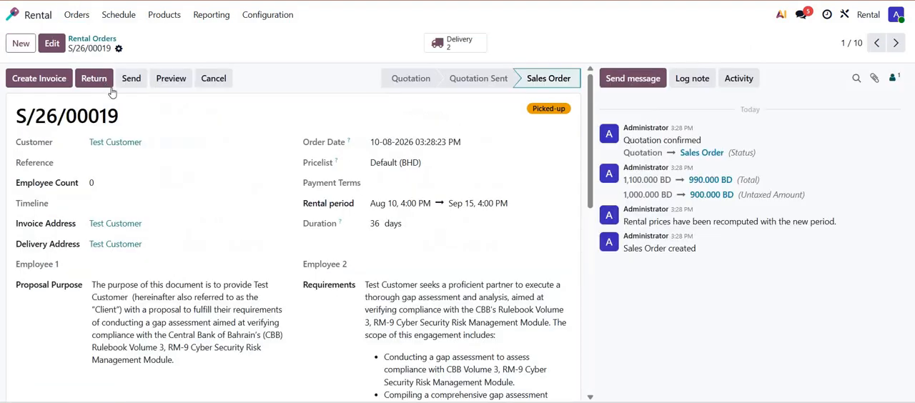
pyautogui.click(95, 78)
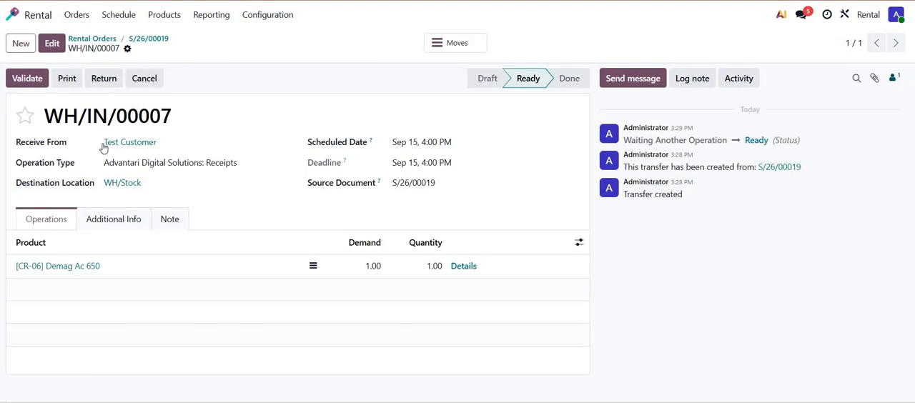
pyautogui.click(35, 81)
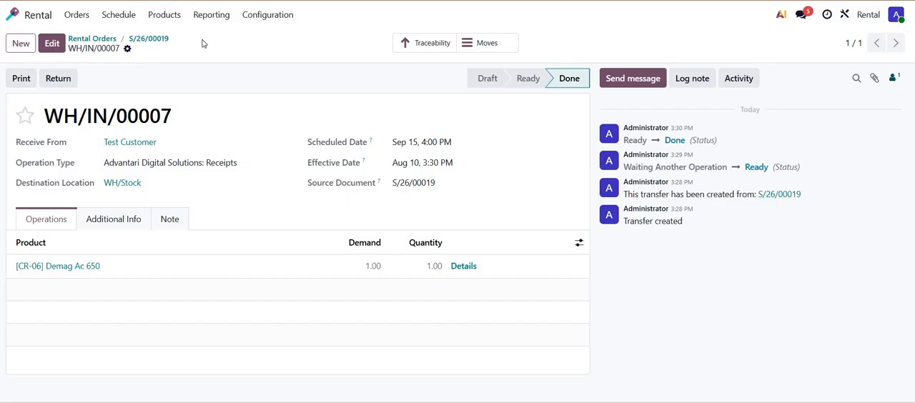
# - Review the traceability report of the validated return receipt and go back to the Test Customer rental order
pyautogui.click(411, 45)
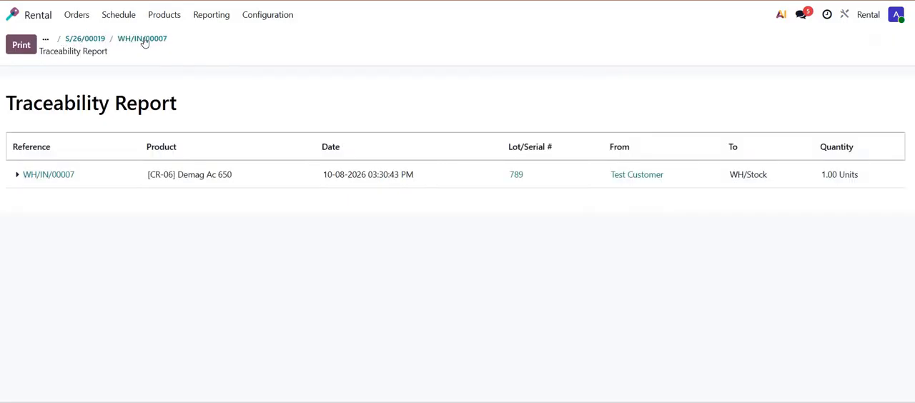
pyautogui.click(116, 40)
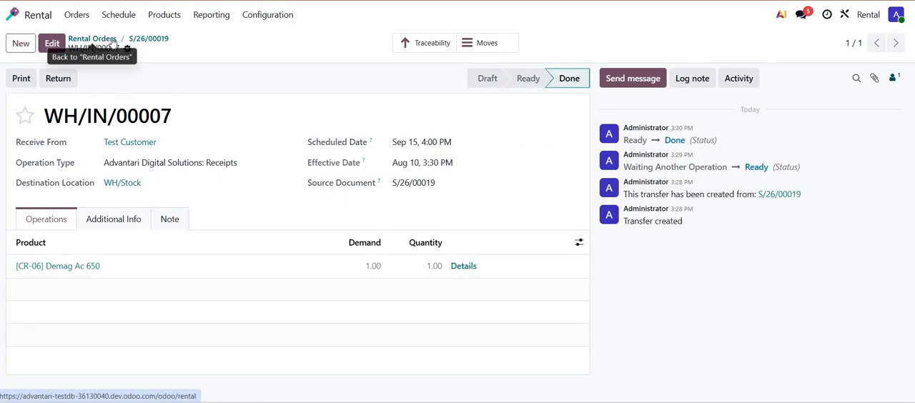
pyautogui.click(113, 40)
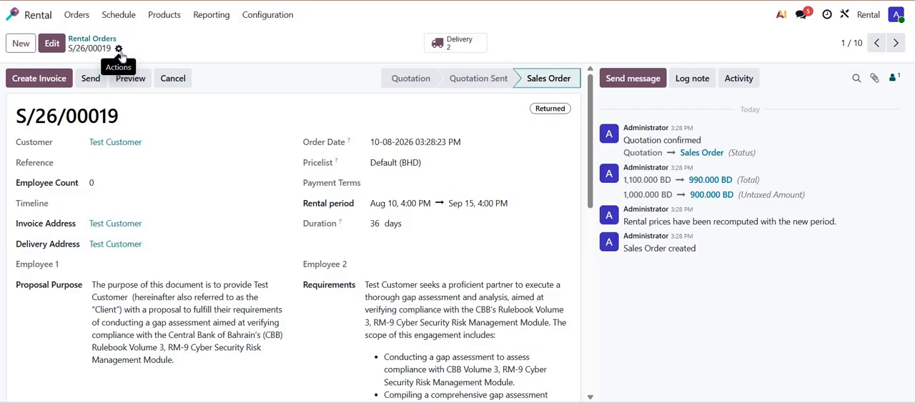
# - Request a signature on the rental order and upload Sample Contract as the document to sign
pyautogui.click(119, 50)
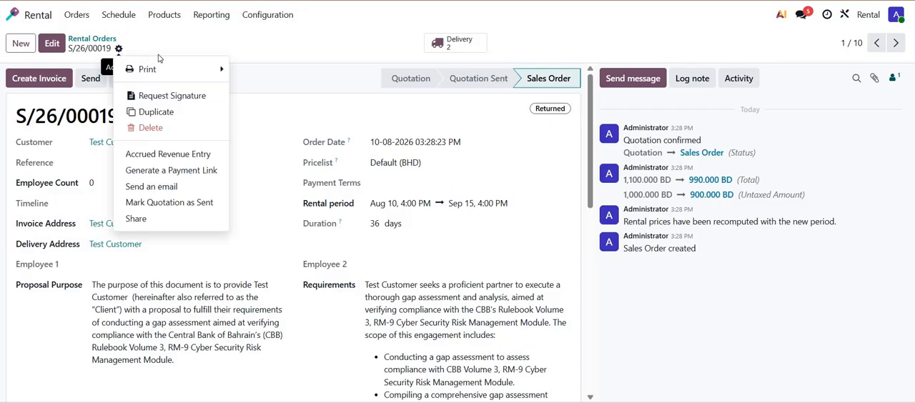
pyautogui.click(172, 96)
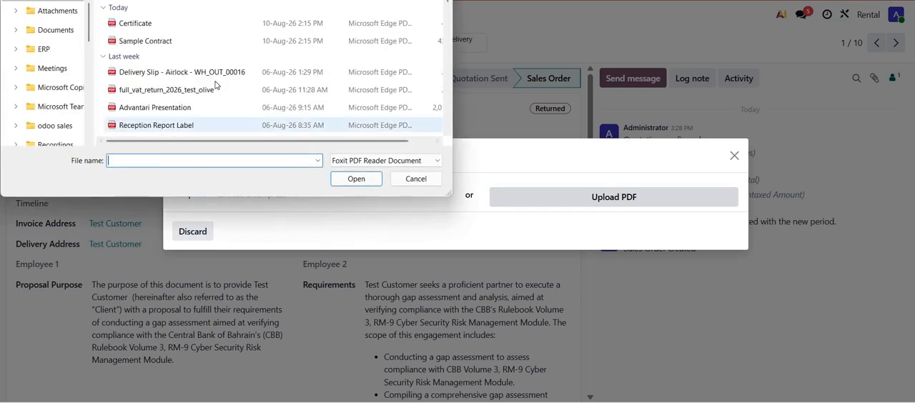
pyautogui.doubleClick(157, 42)
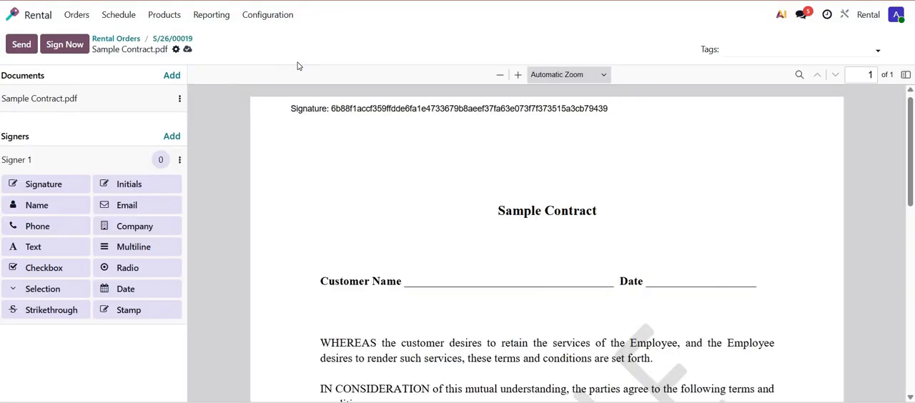
# - Create an immediate signing request for Sample Contract.pdf with the signer's contact and return to the rental order without signing
pyautogui.click(73, 50)
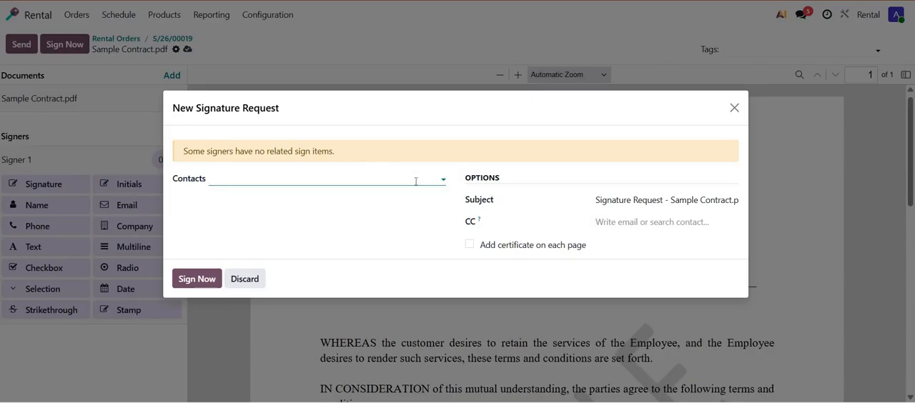
pyautogui.write('SHAFEE')
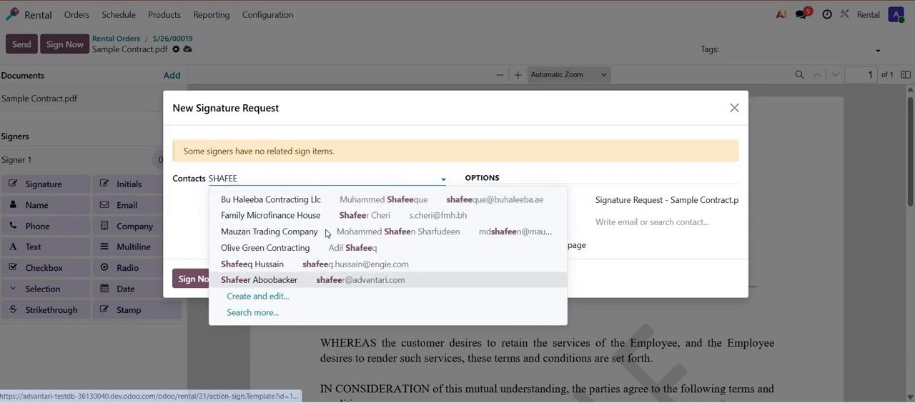
pyautogui.click(300, 280)
pyautogui.click(188, 282)
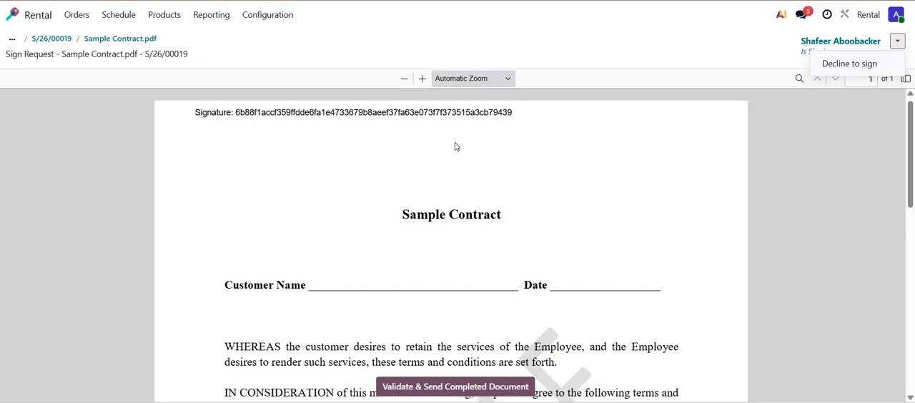
pyautogui.click(44, 40)
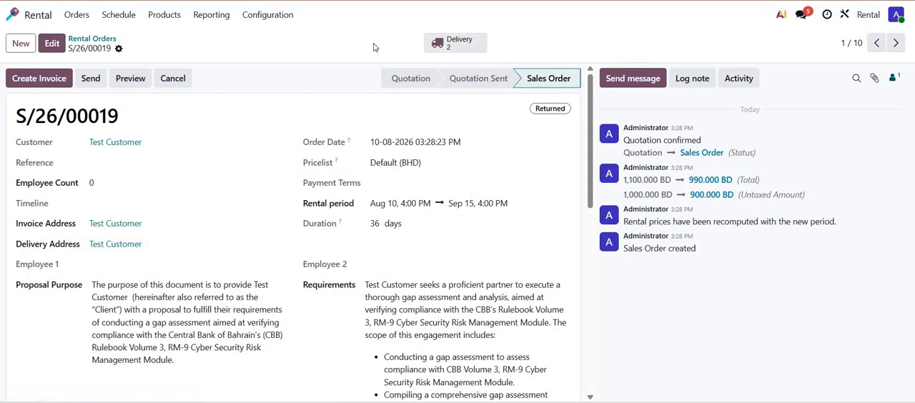